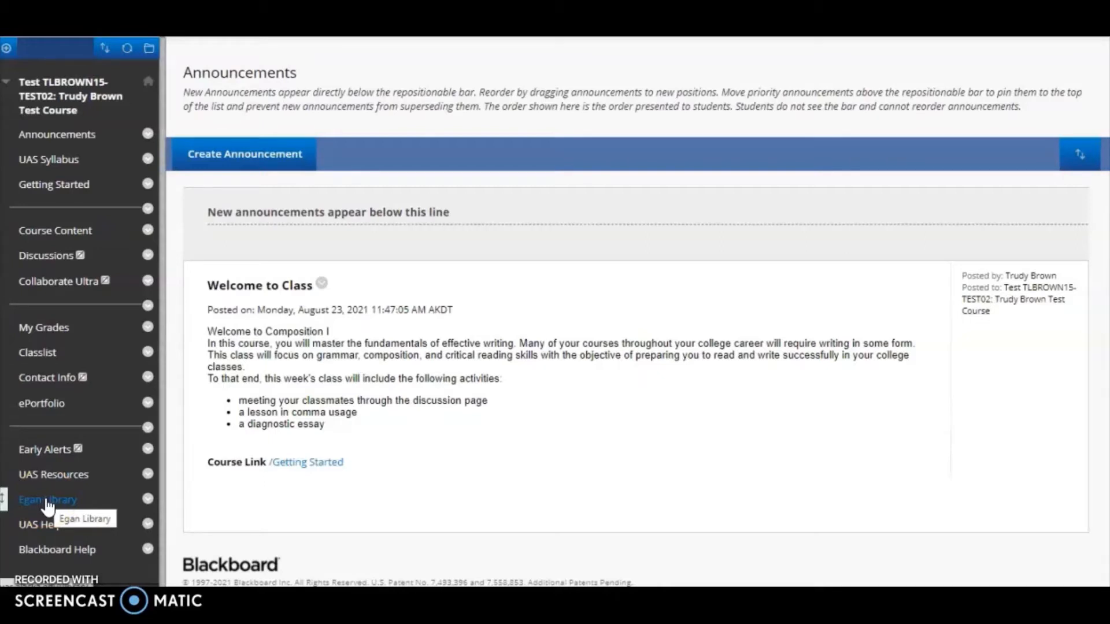
Step: Open the Needs Grading list in the Grade Center and show its filter options
left_click(101, 474)
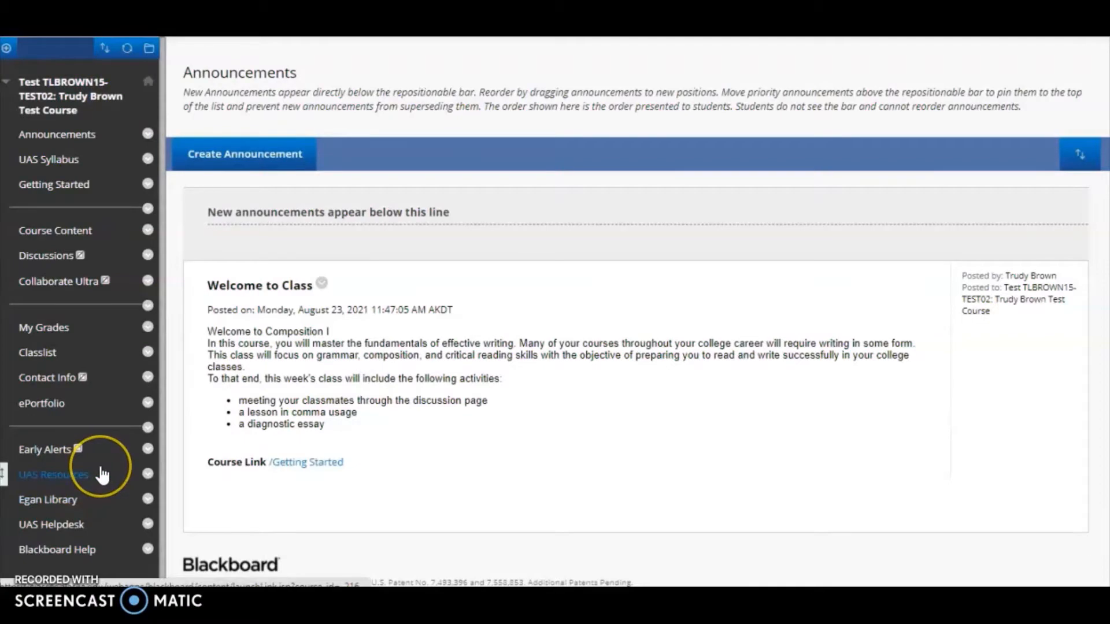
scroll(102, 475, "down", 5)
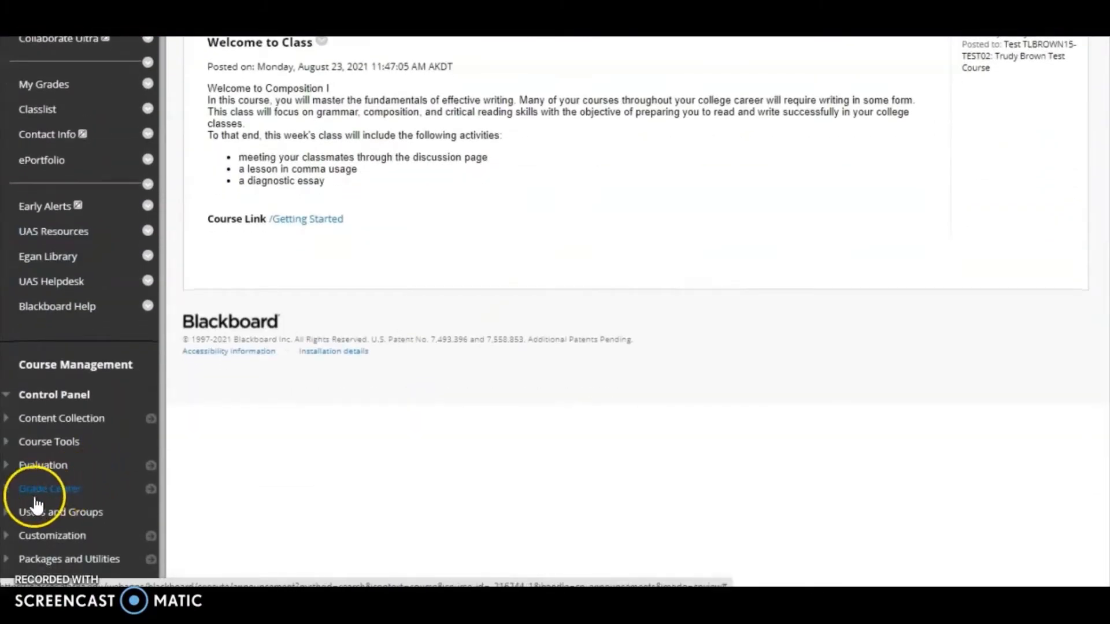
left_click(10, 492)
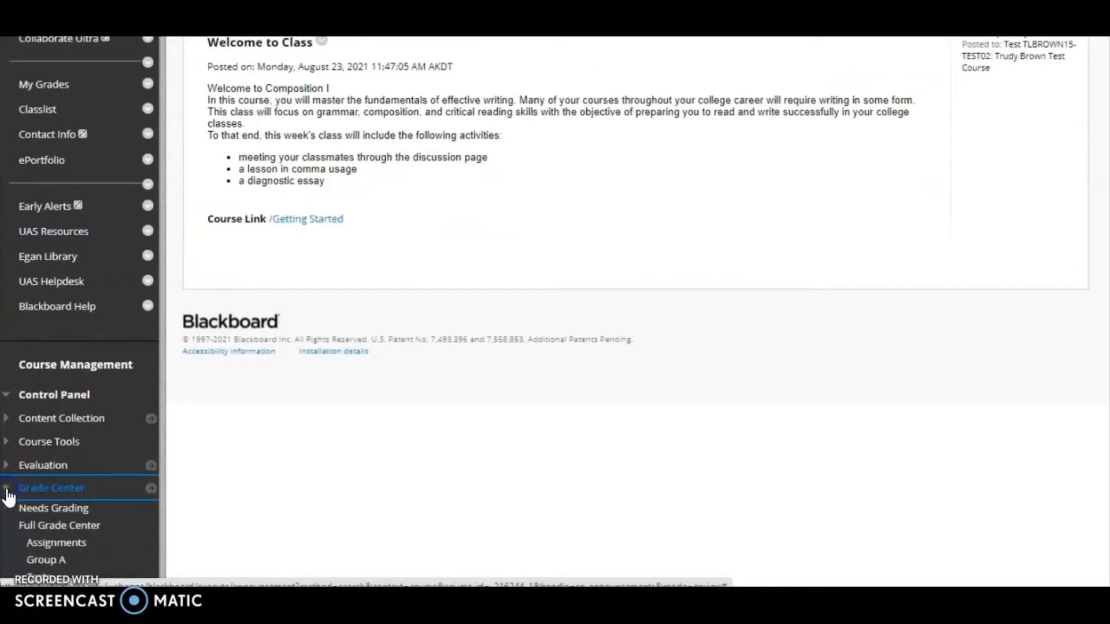
left_click(46, 509)
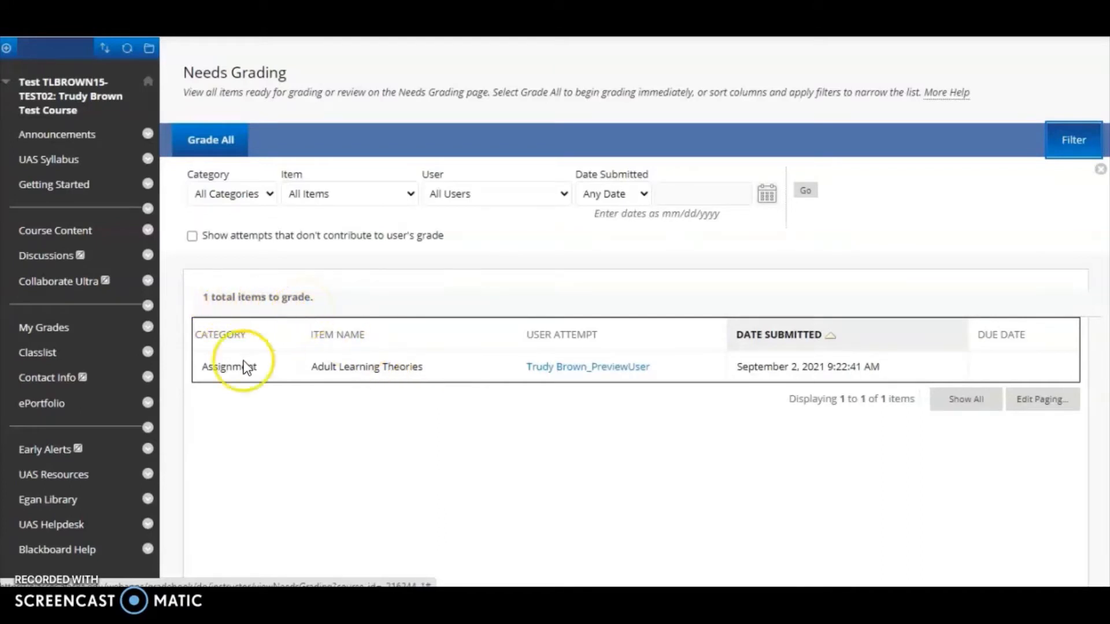
Step: Start grading the Adult Learning Theories assignment with user names hidden
left_click(279, 429)
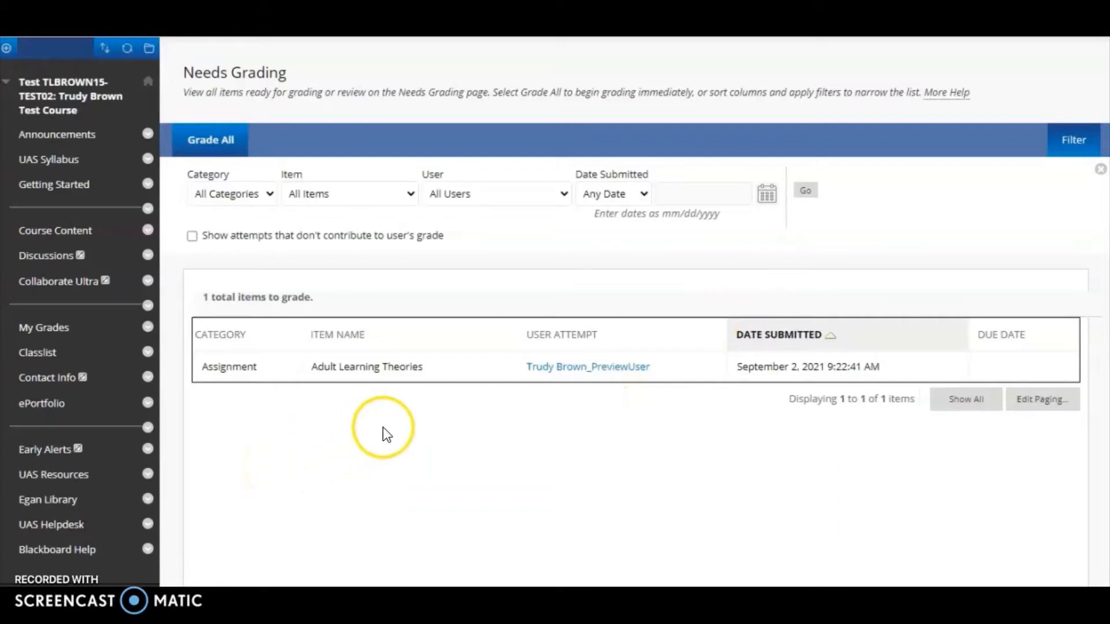
mouse_move(443, 379)
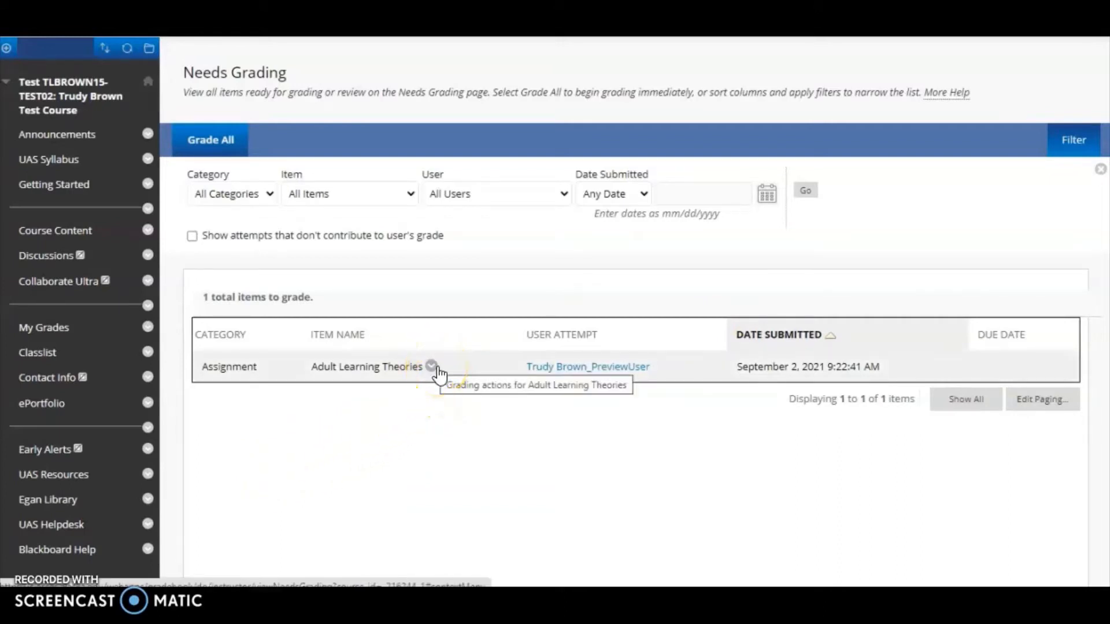
left_click(432, 368)
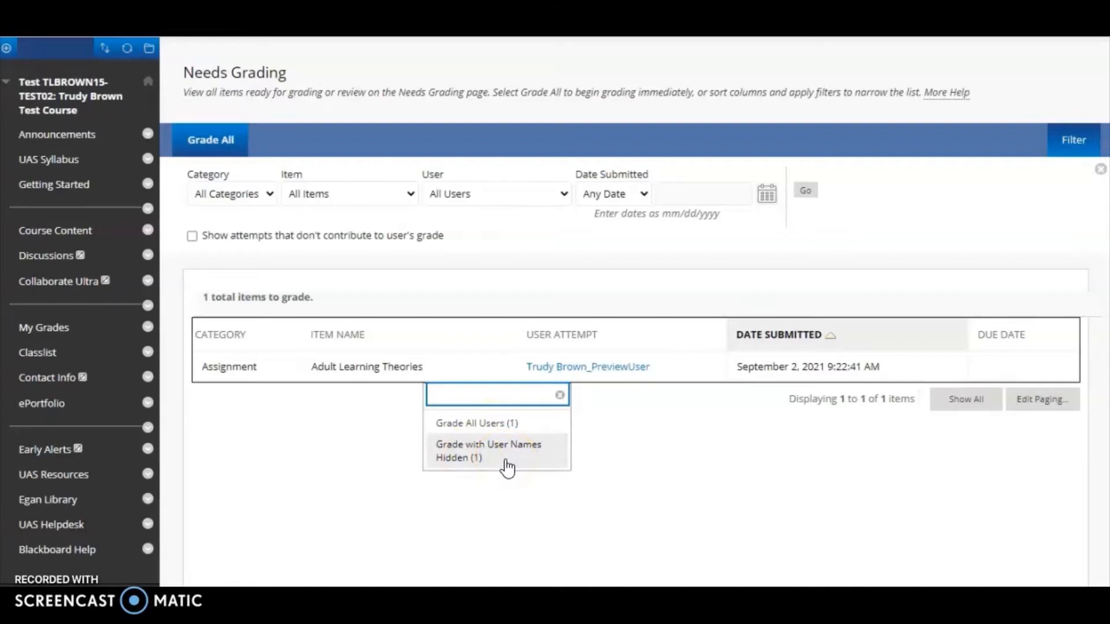
left_click(478, 462)
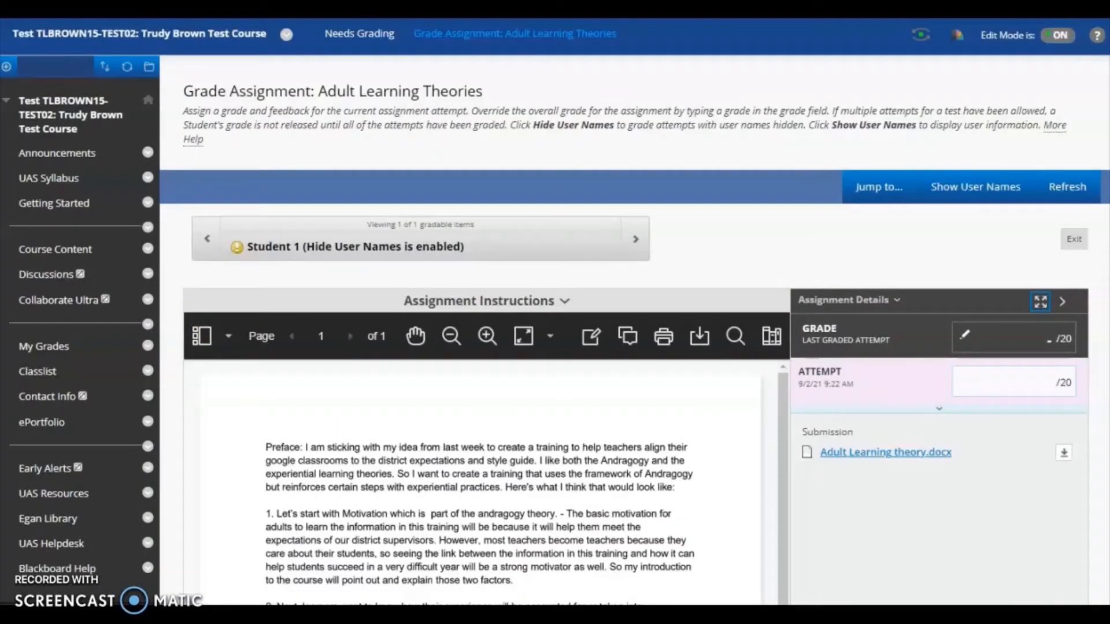
left_click(258, 273)
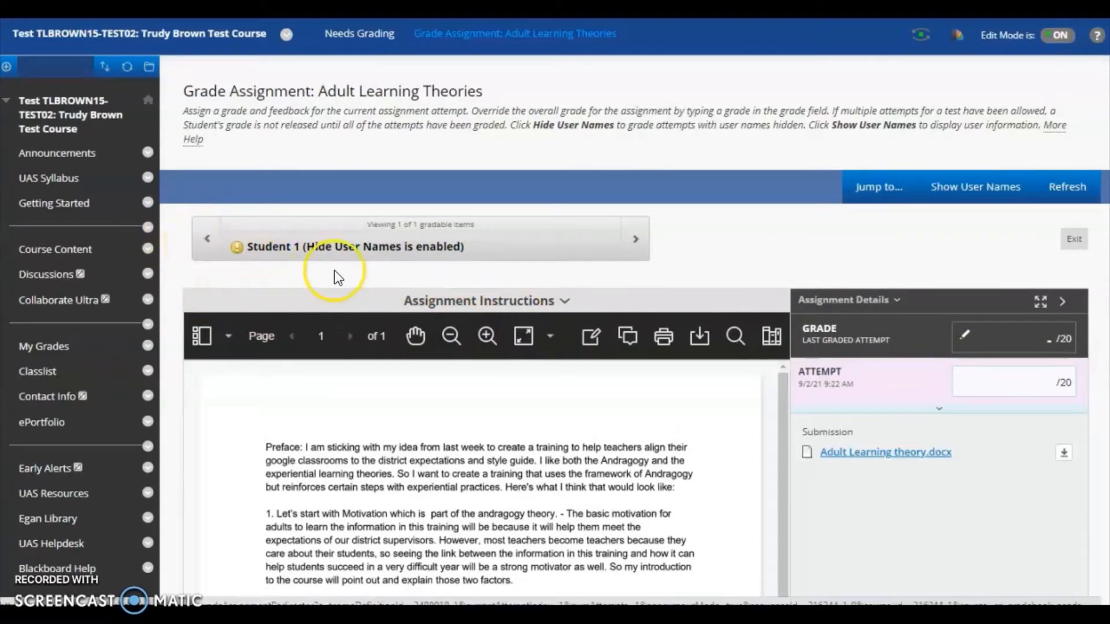
Step: Show the jump-to options for graded items, and expand the assignment instructions to read them before collapsing them again
left_click(864, 189)
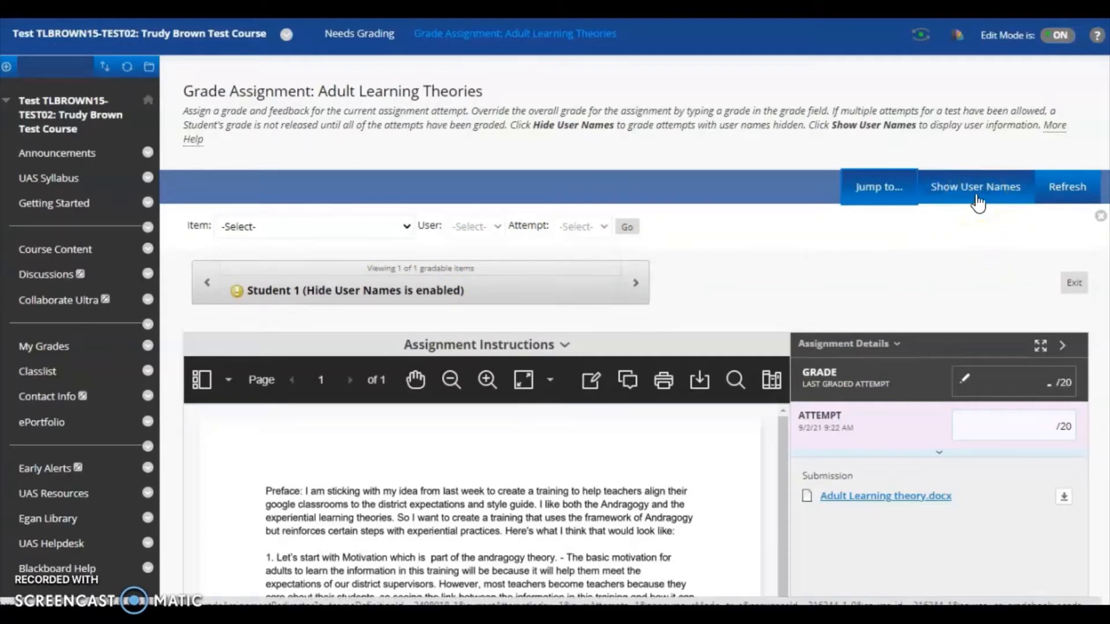
scroll(795, 295, "down", 3)
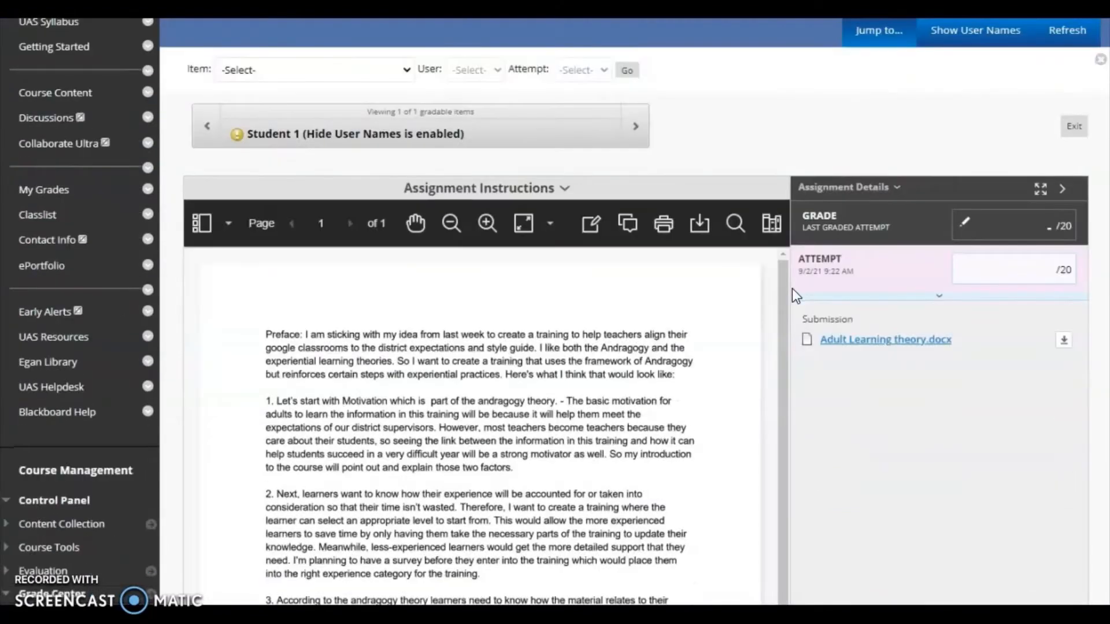
left_click(566, 190)
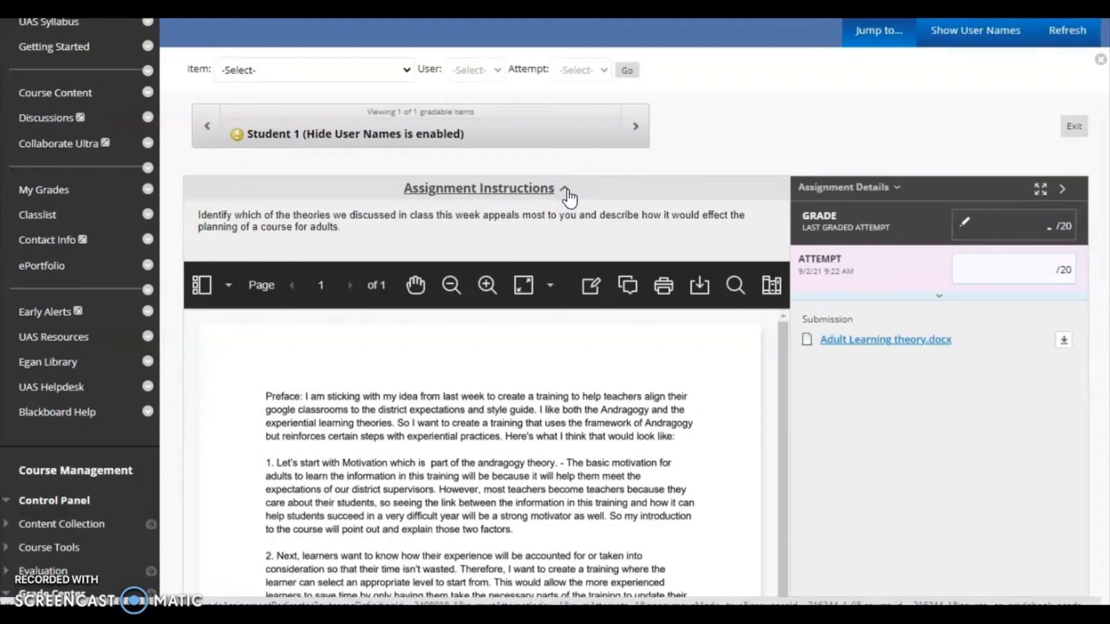
left_click(566, 192)
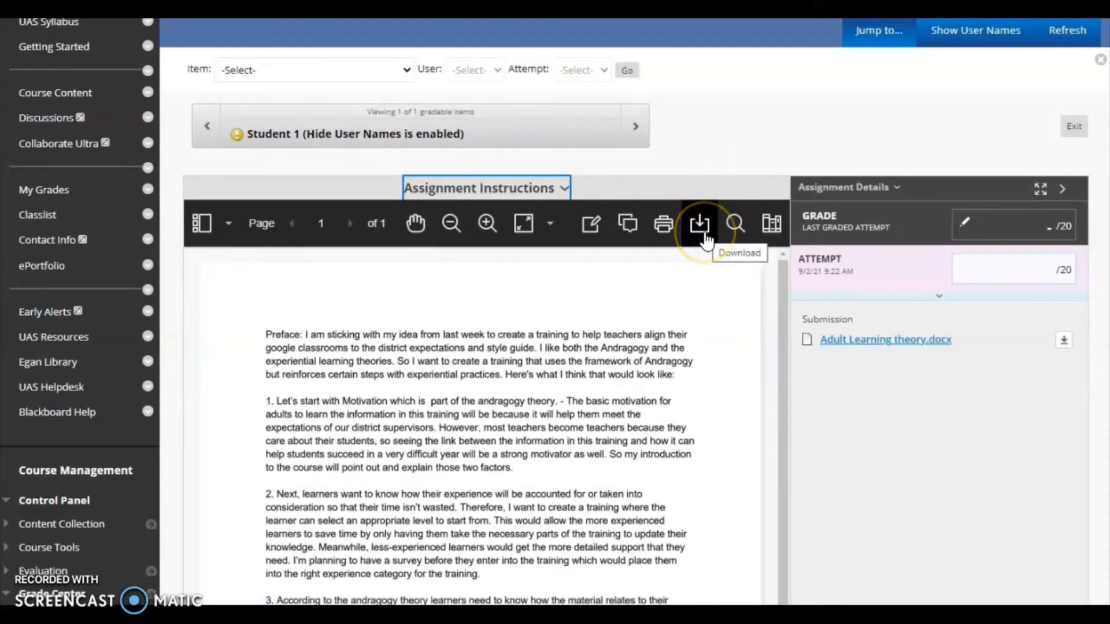
Step: Expand the grading view of the submission Adult Learning theory.docx to full screen
left_click(1064, 344)
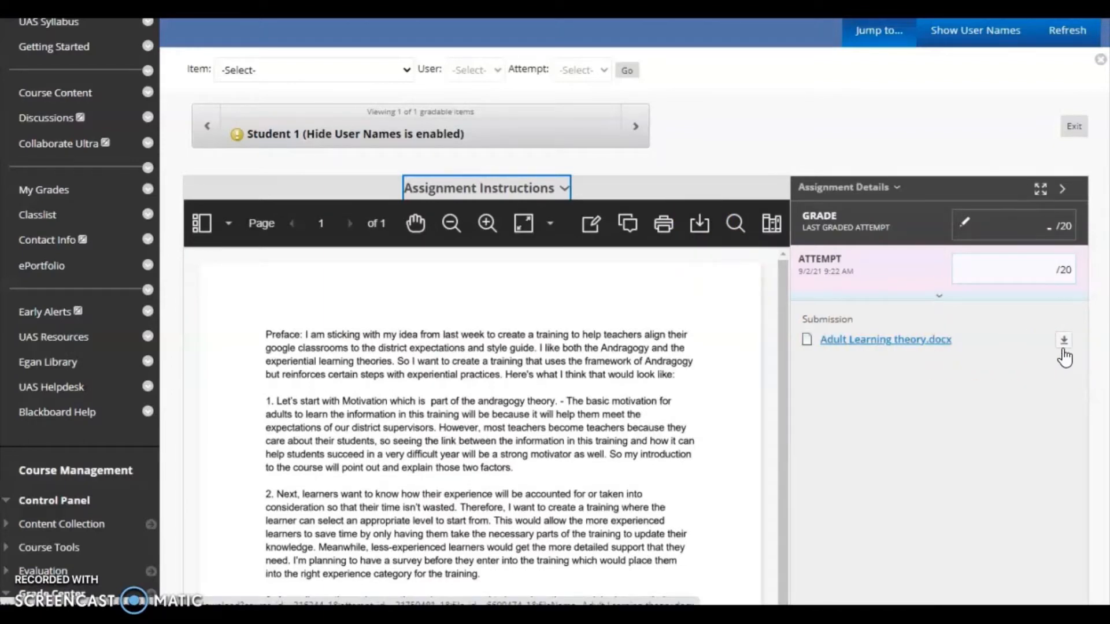
left_click(1041, 191)
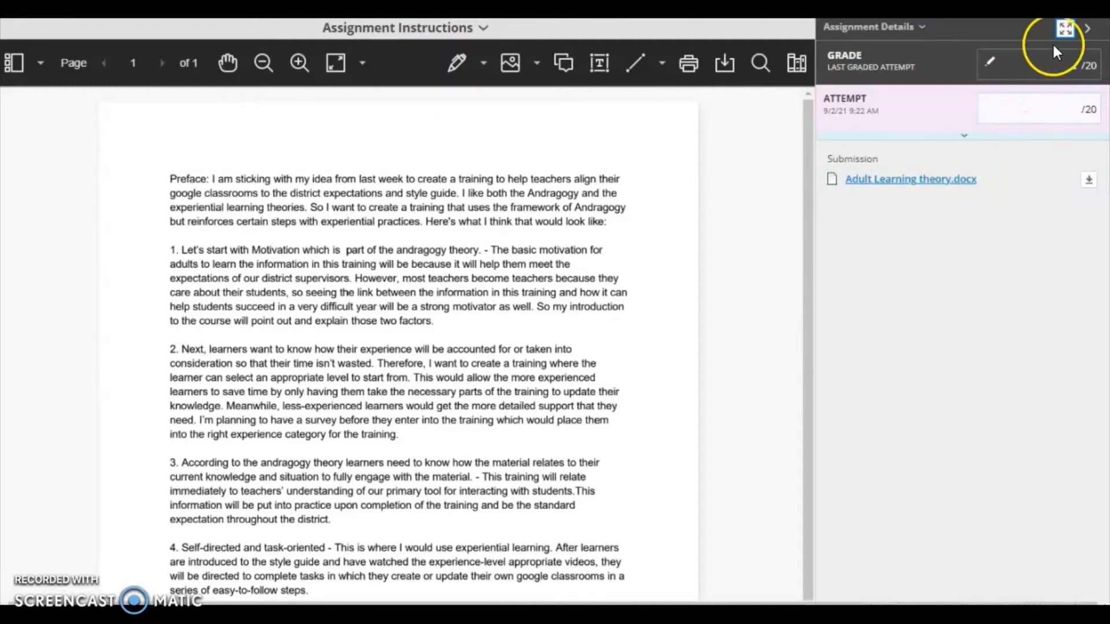
left_click(1066, 28)
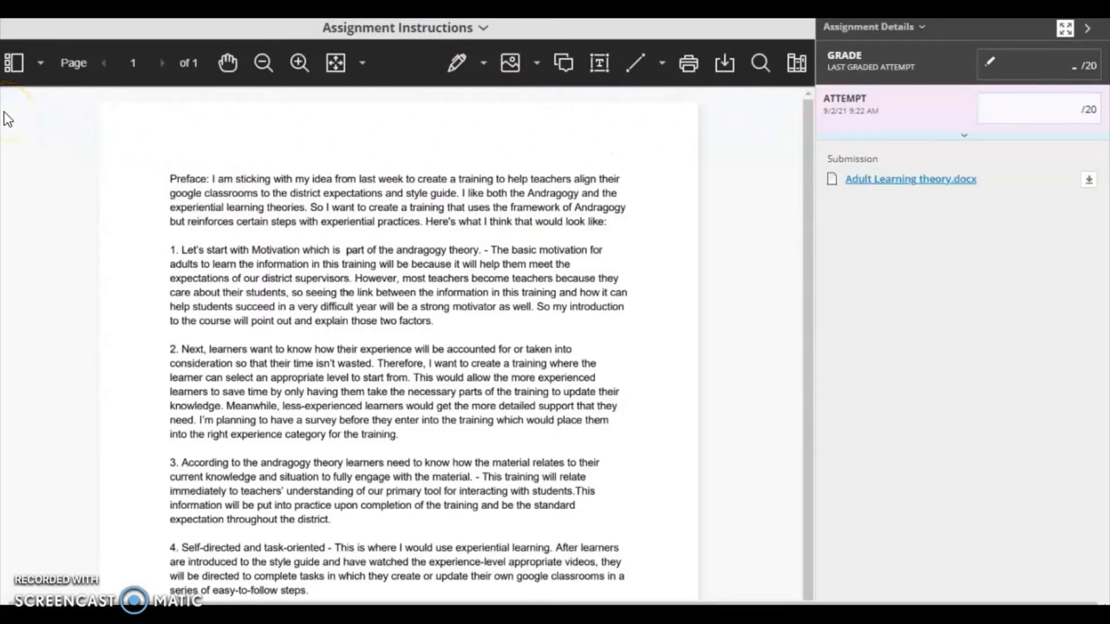
Step: Look at the submission's page thumbnails and its outline in the viewer sidebar
left_click(40, 62)
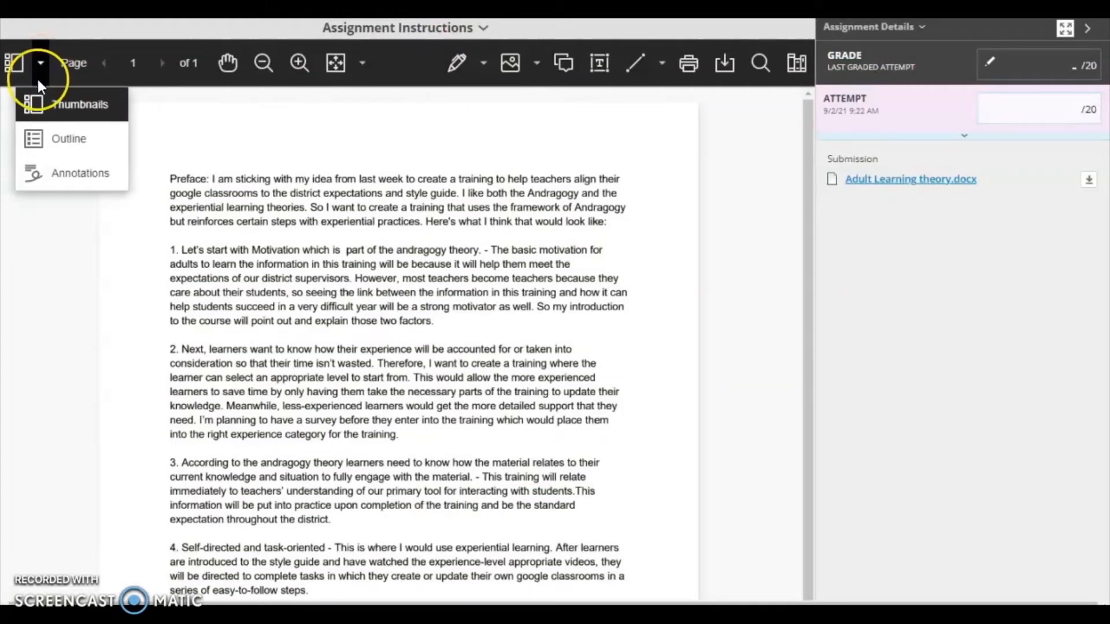
left_click(52, 106)
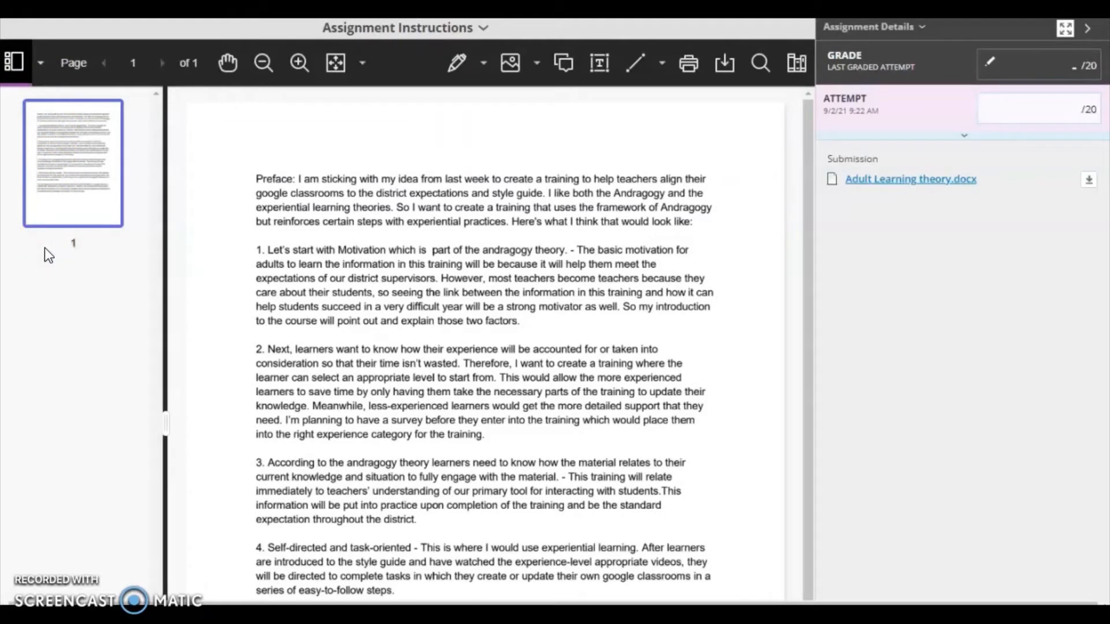
left_click(38, 66)
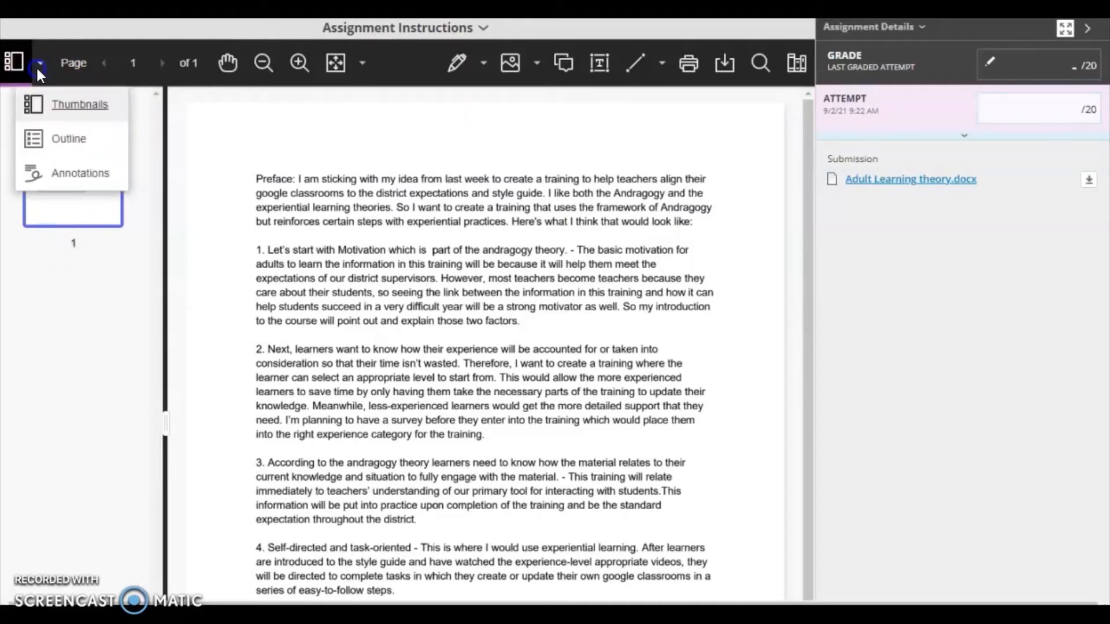
left_click(67, 144)
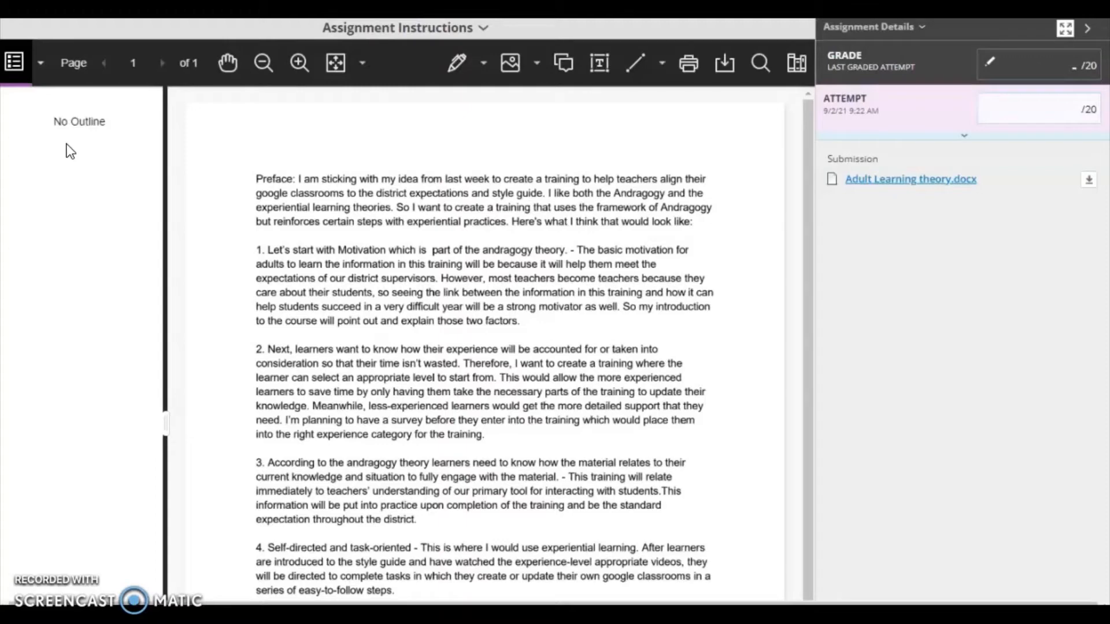
Step: Switch the viewer sidebar to Annotations and adjust the sidebar's width
left_click(42, 64)
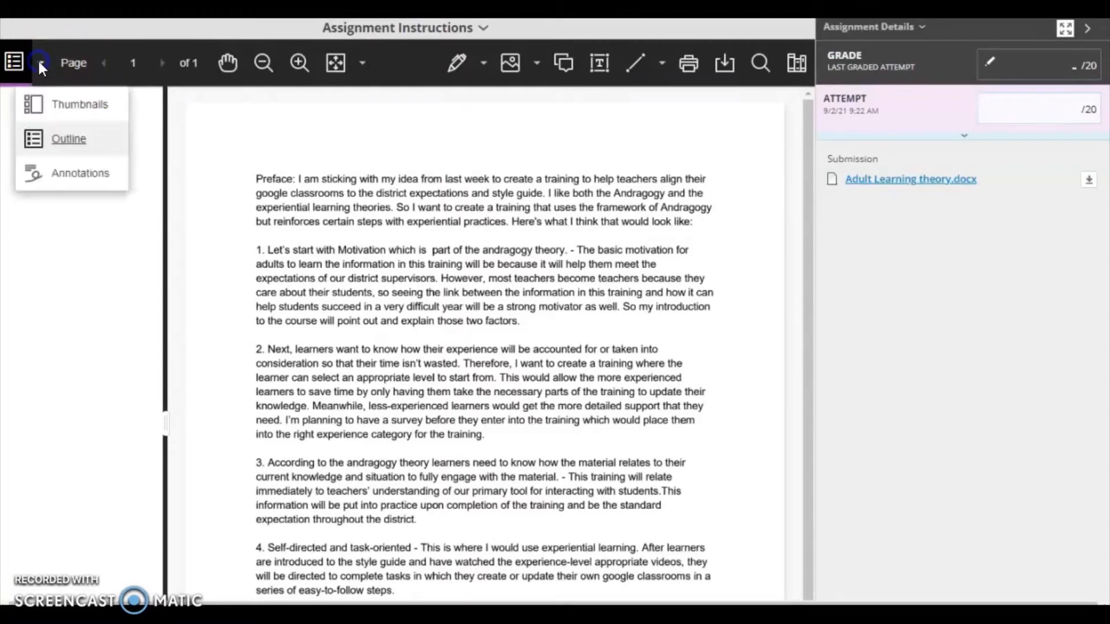
left_click(85, 175)
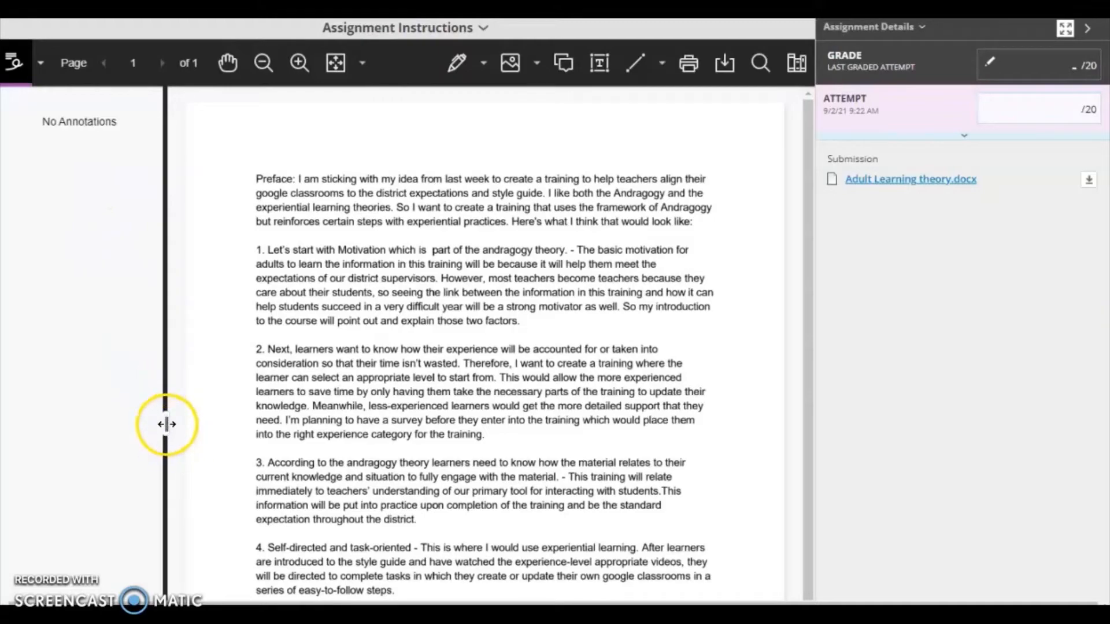
left_click_drag(164, 426, 160, 426)
mouse_move(129, 419)
left_mouse_down()
mouse_move(189, 421)
mouse_move(135, 417)
mouse_move(145, 414)
left_mouse_up()
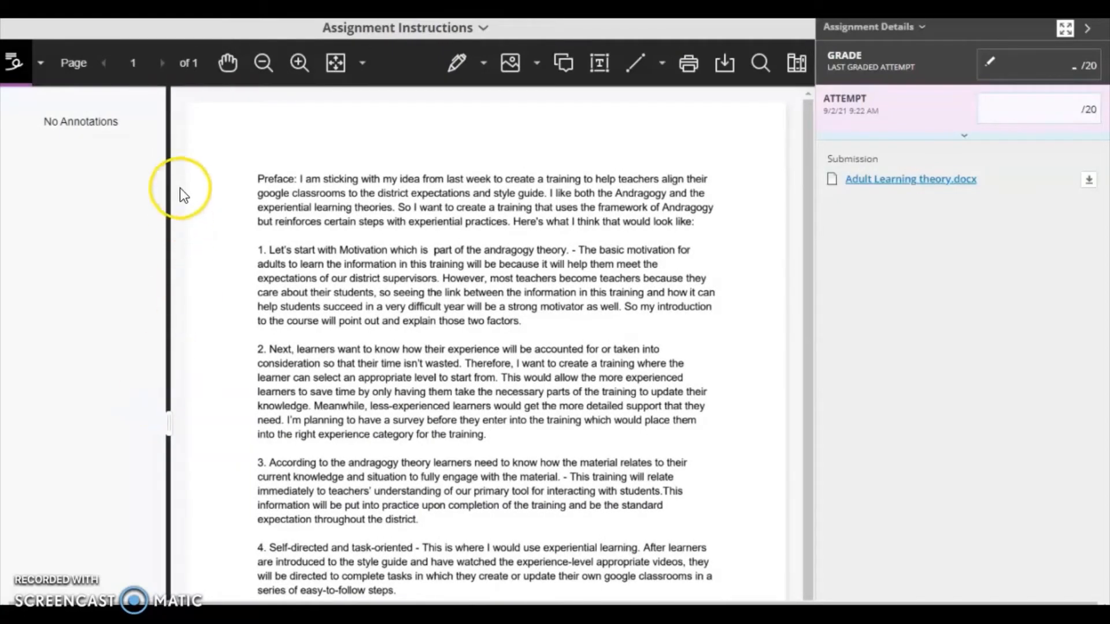
Step: Turn on the Pan tool and try moving the submission page with it
left_click(226, 64)
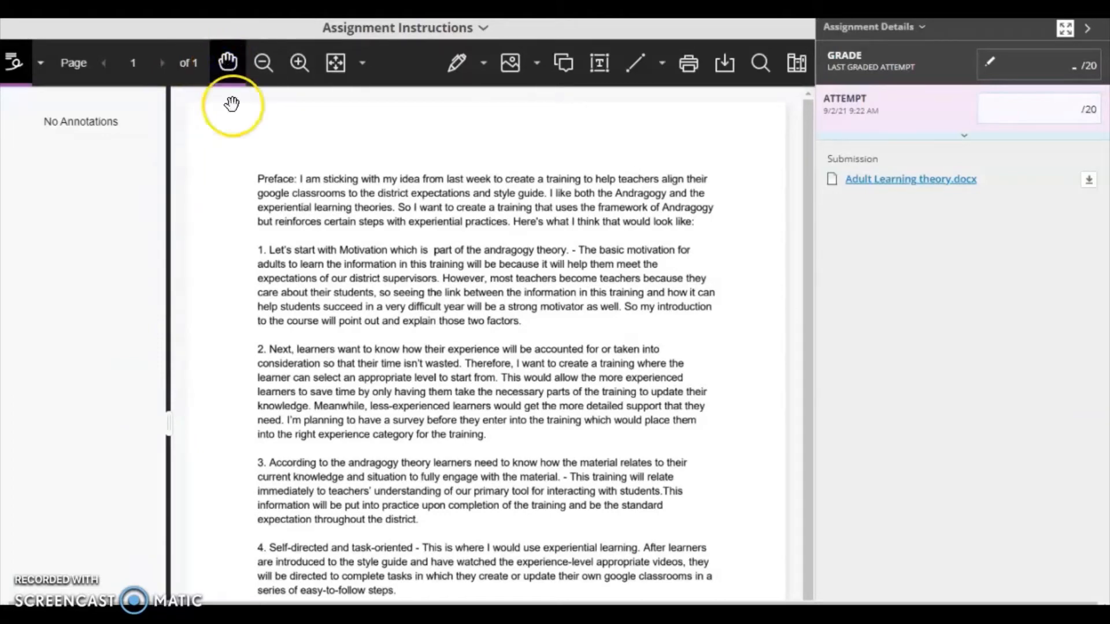
left_click(423, 452)
left_click_drag(423, 452, 417, 497)
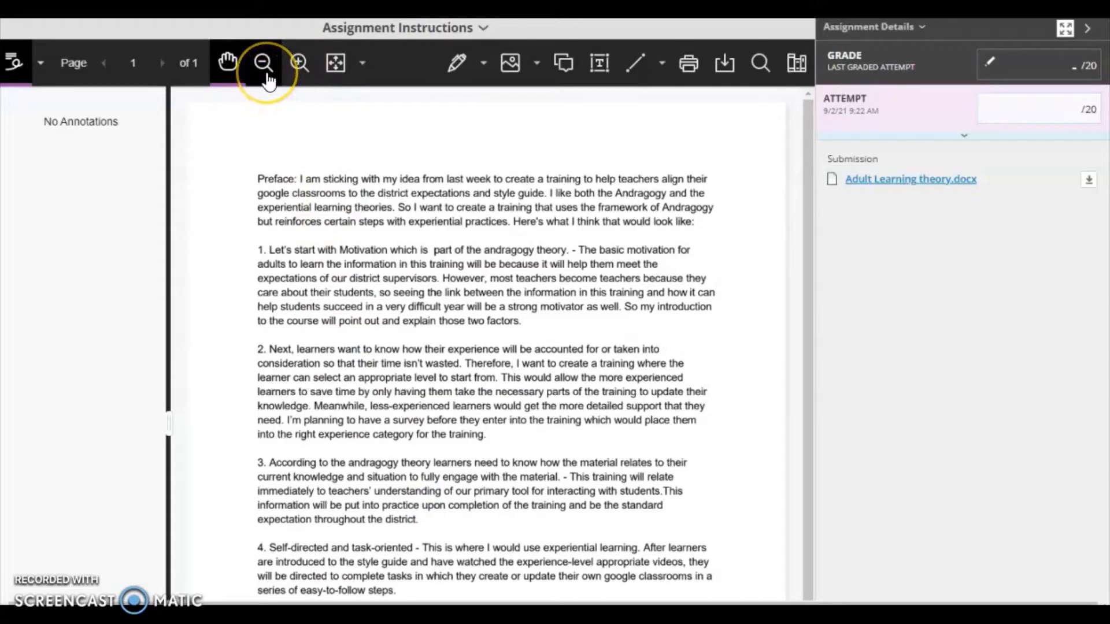
Step: Go through the page view options Fit Page, Fit Width and Best Fit
left_click(363, 64)
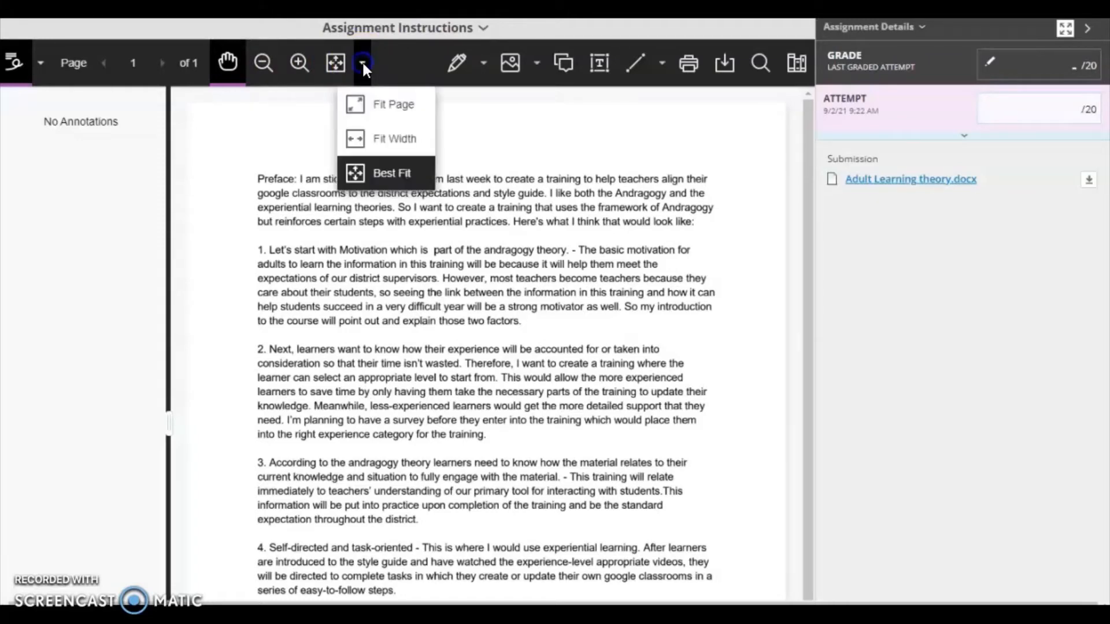
left_click(392, 180)
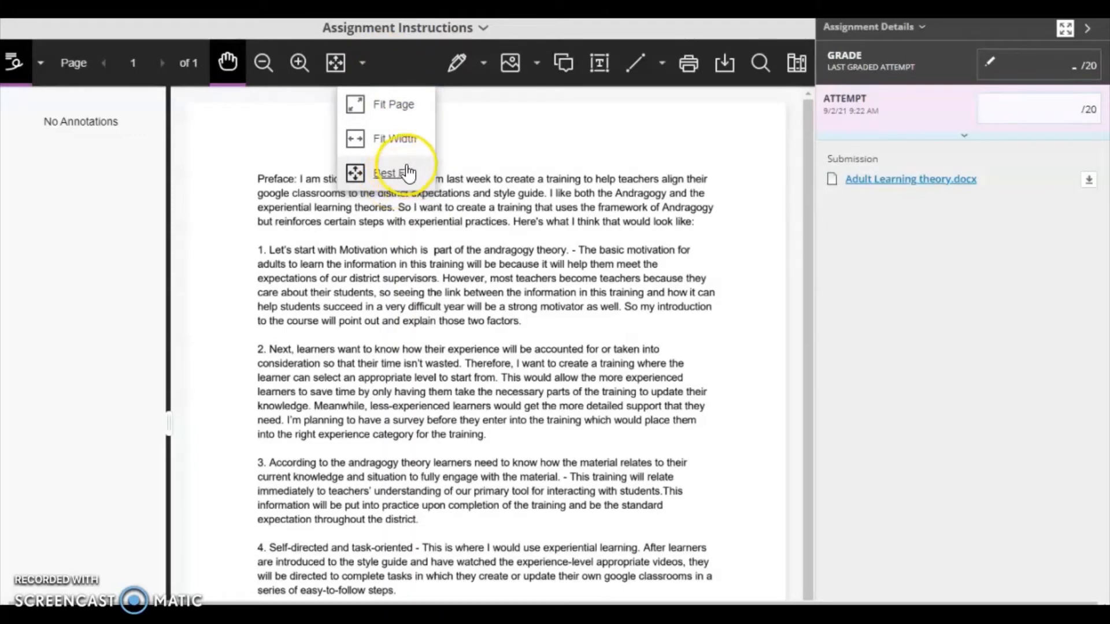
left_click(422, 117)
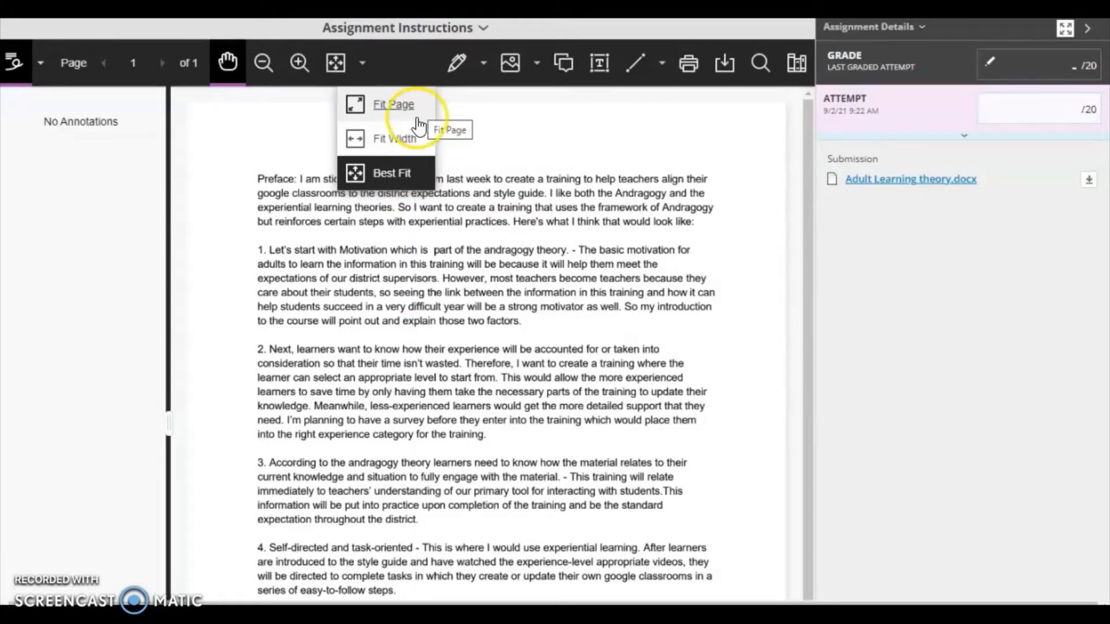
left_click(415, 149)
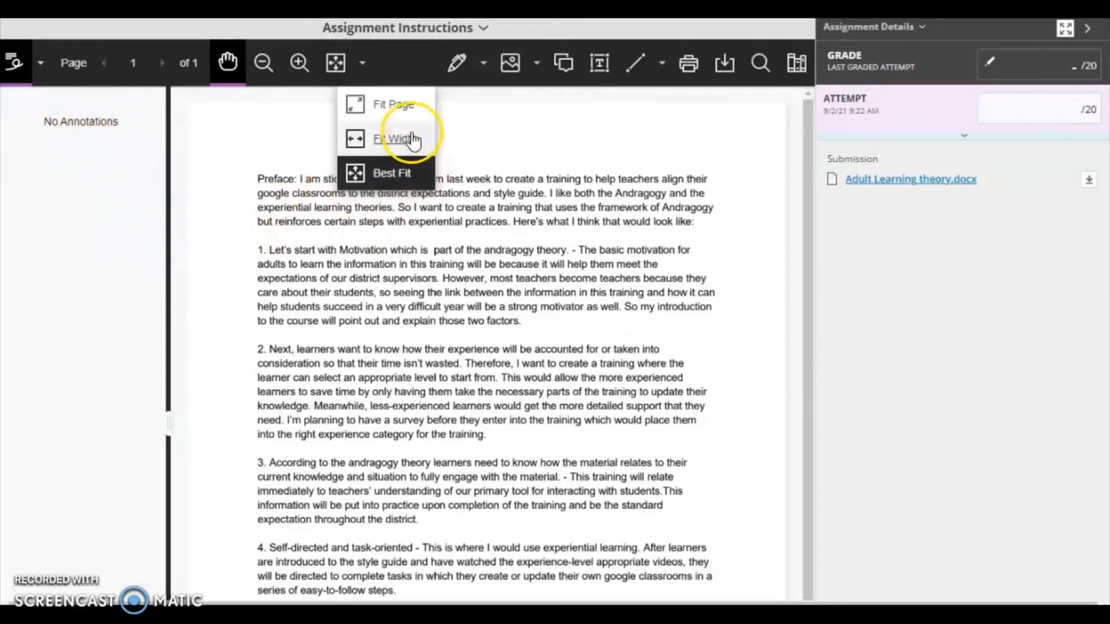
left_click(391, 173)
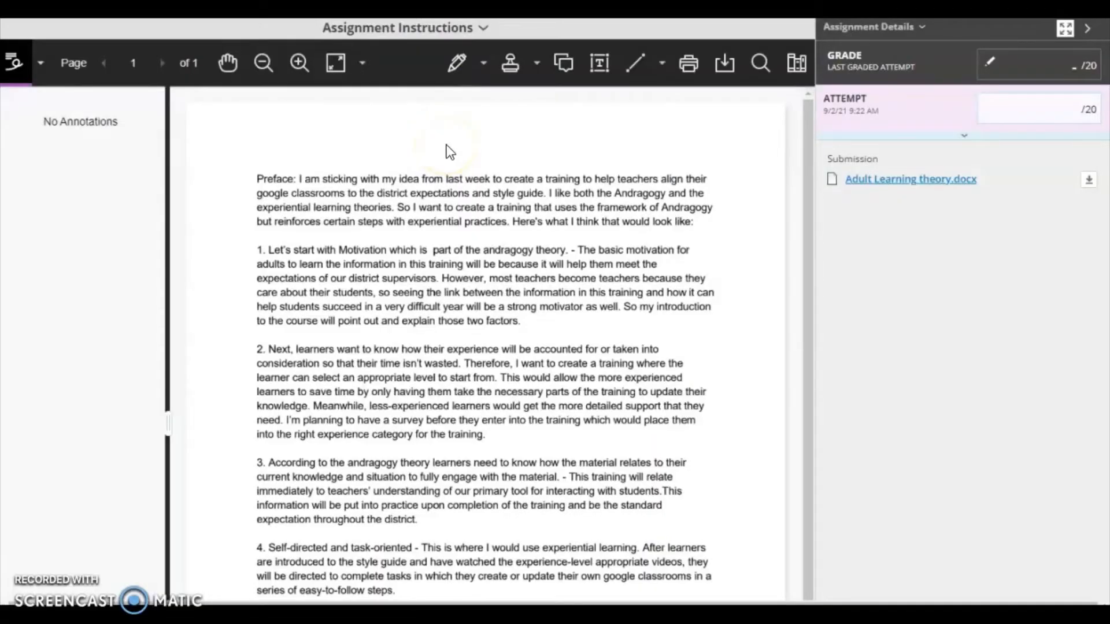
Step: Draw a blue 5 pt freehand circle around the middle of paragraph 1 in the submission
left_click(458, 64)
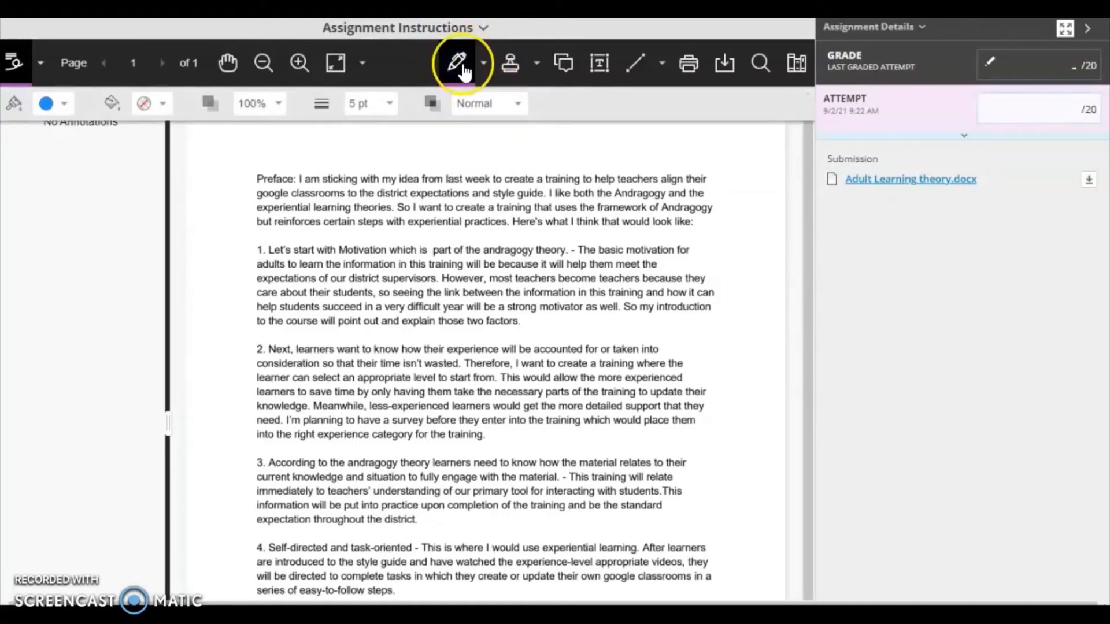
mouse_move(388, 231)
left_mouse_down()
mouse_move(358, 247)
mouse_move(469, 272)
mouse_move(370, 259)
left_mouse_up()
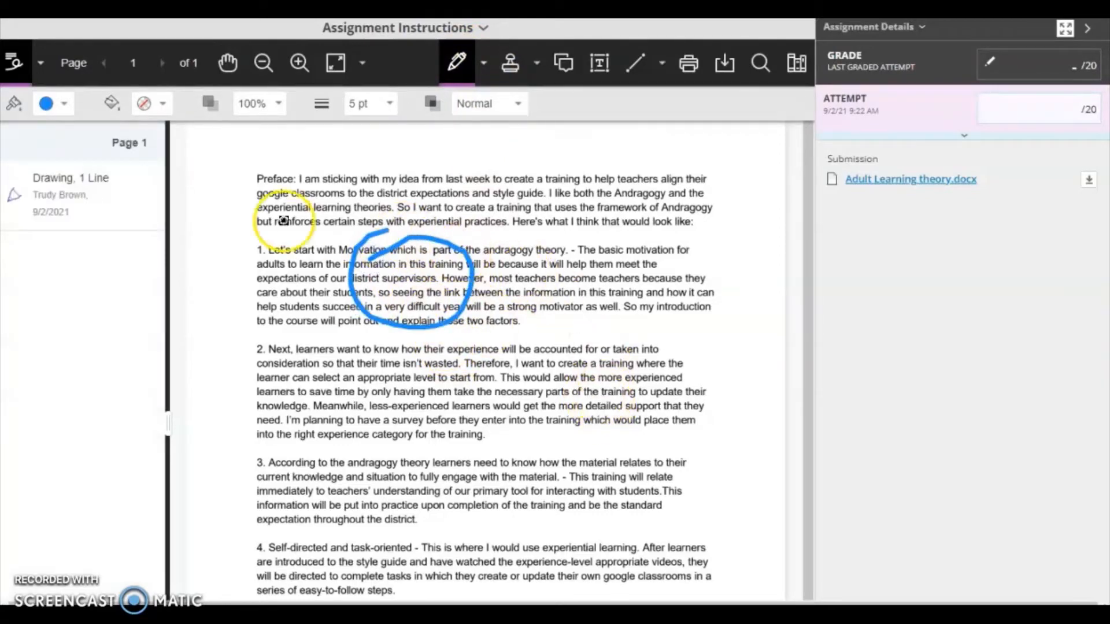
Step: Set the opacity of the blue freehand circle on paragraph 1 to 97% and its line thickness to 9 pt
left_click(73, 209)
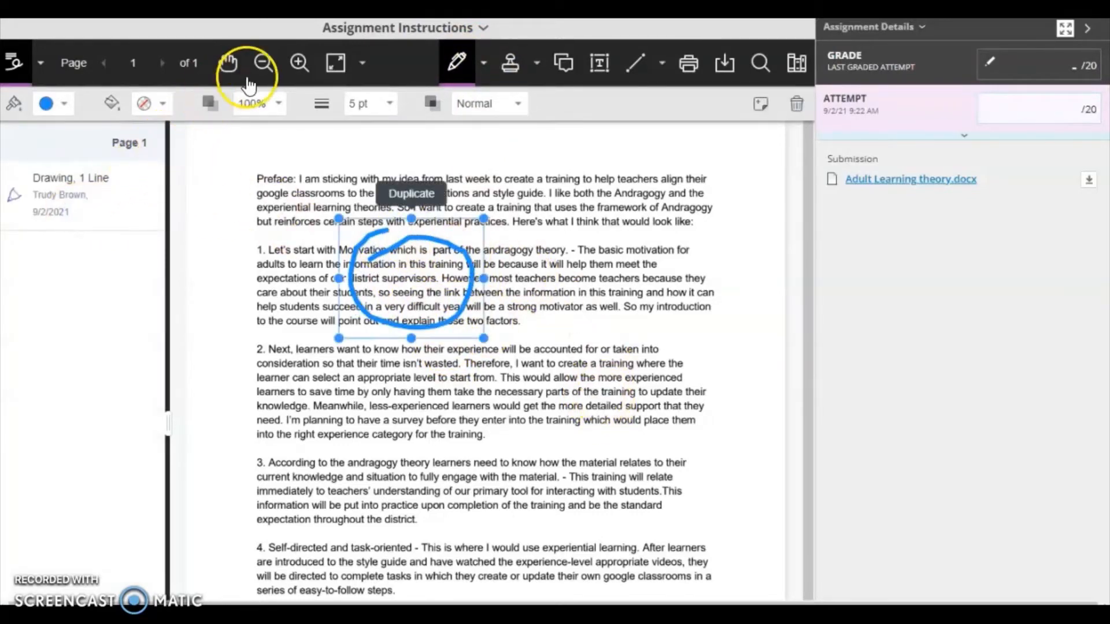
left_click(278, 102)
mouse_move(327, 135)
left_mouse_down()
mouse_move(257, 134)
mouse_move(319, 135)
left_mouse_up()
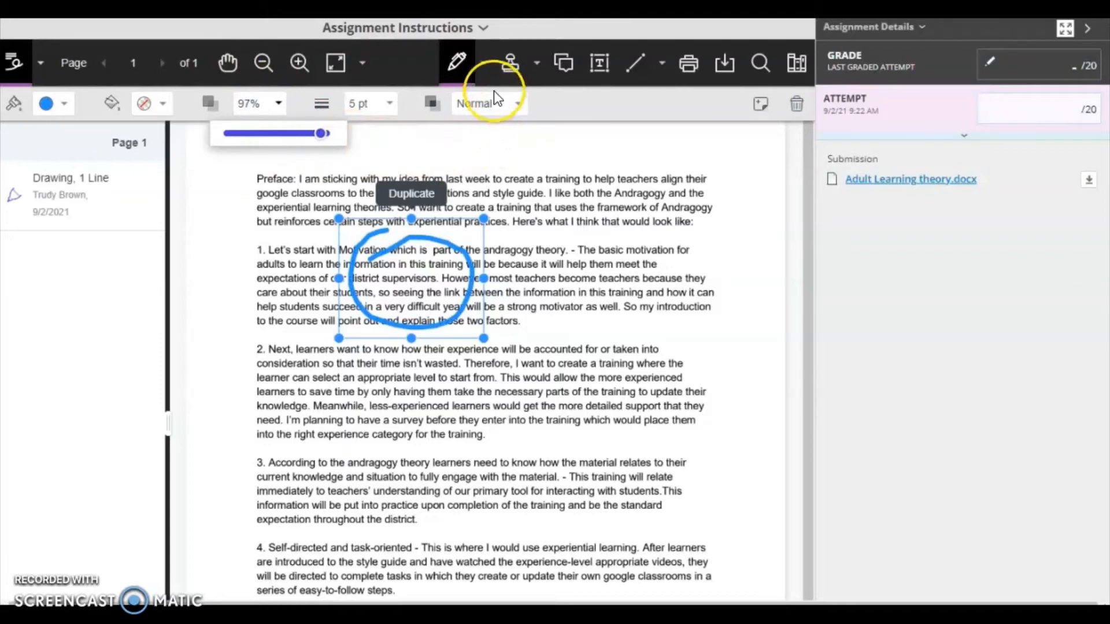
left_click(389, 104)
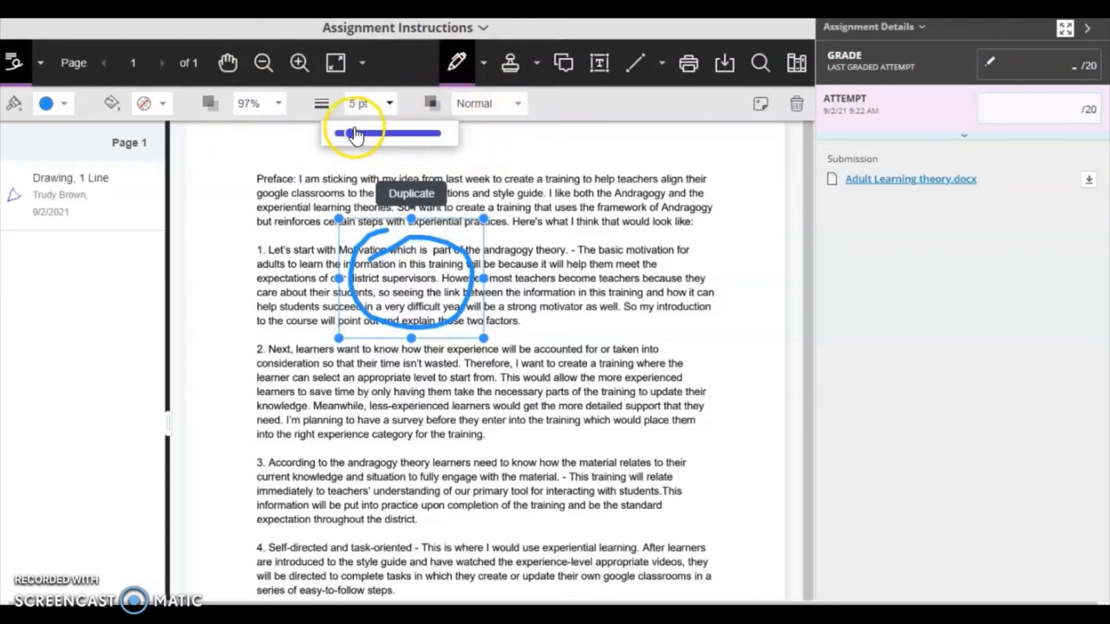
mouse_move(351, 132)
left_mouse_down()
mouse_move(379, 133)
mouse_move(346, 144)
mouse_move(361, 149)
left_mouse_up()
left_click(603, 115)
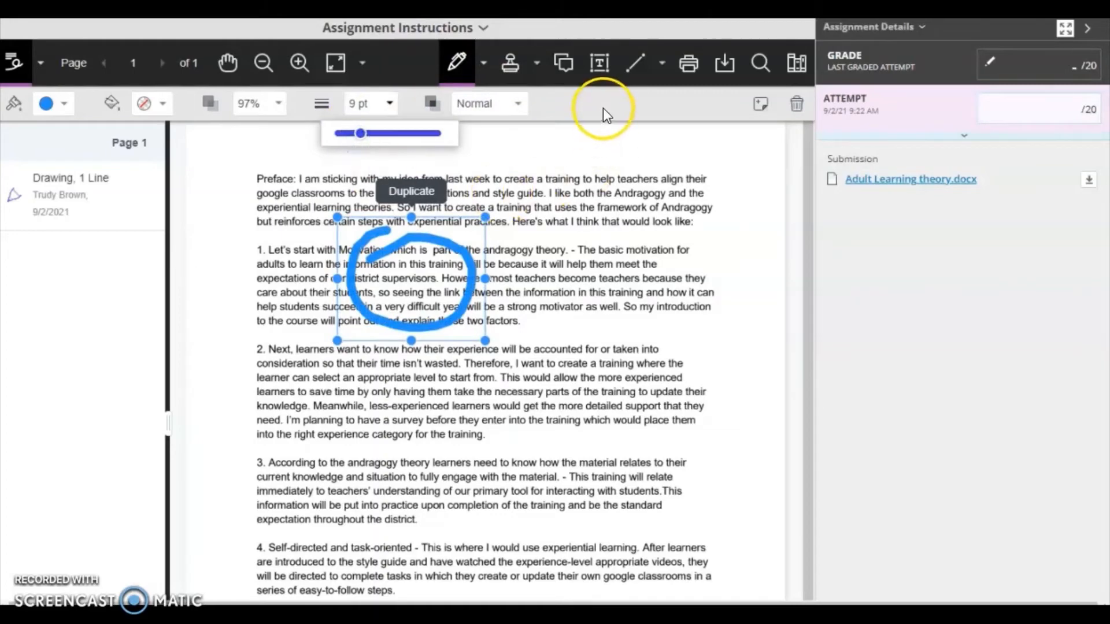
Step: Fill the circle drawing with light blue and look through the available blend modes, leaving it at Normal
left_click(163, 104)
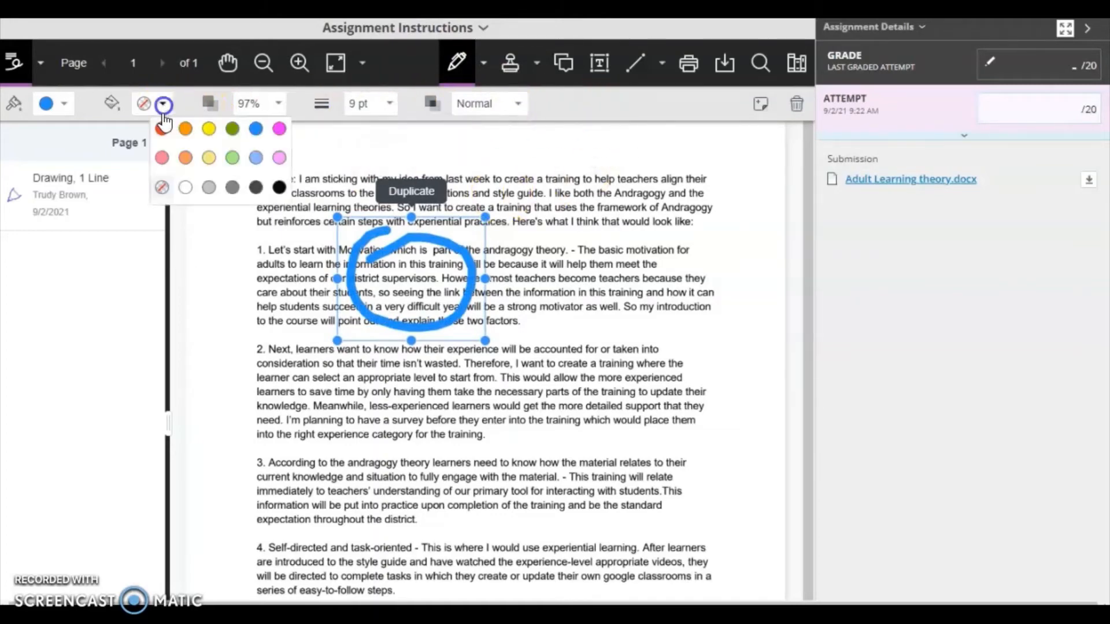
left_click(253, 158)
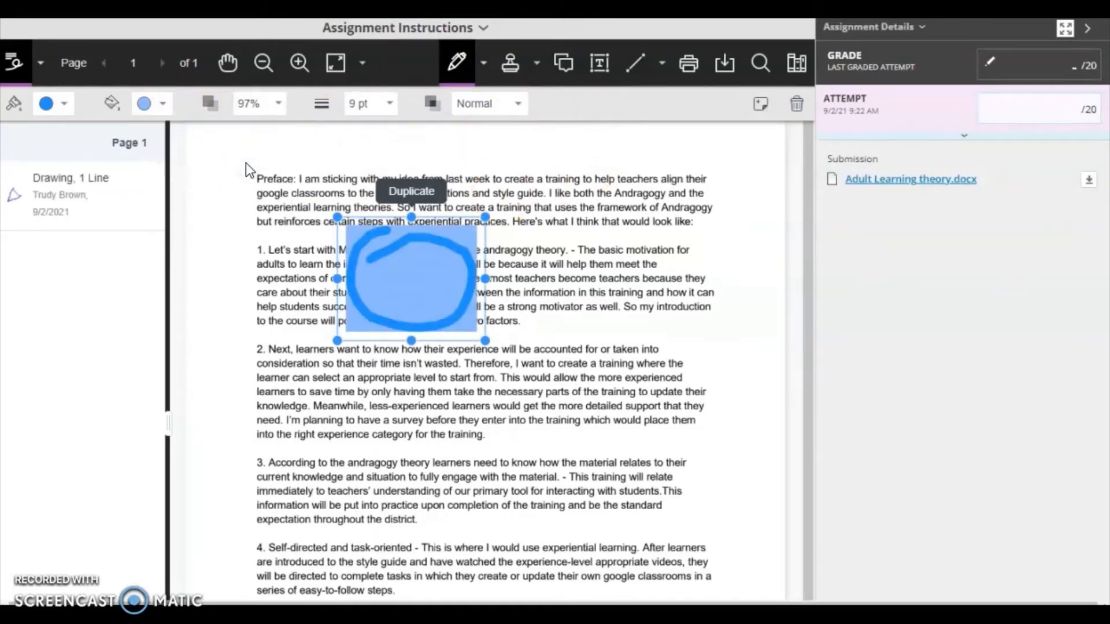
left_click(518, 104)
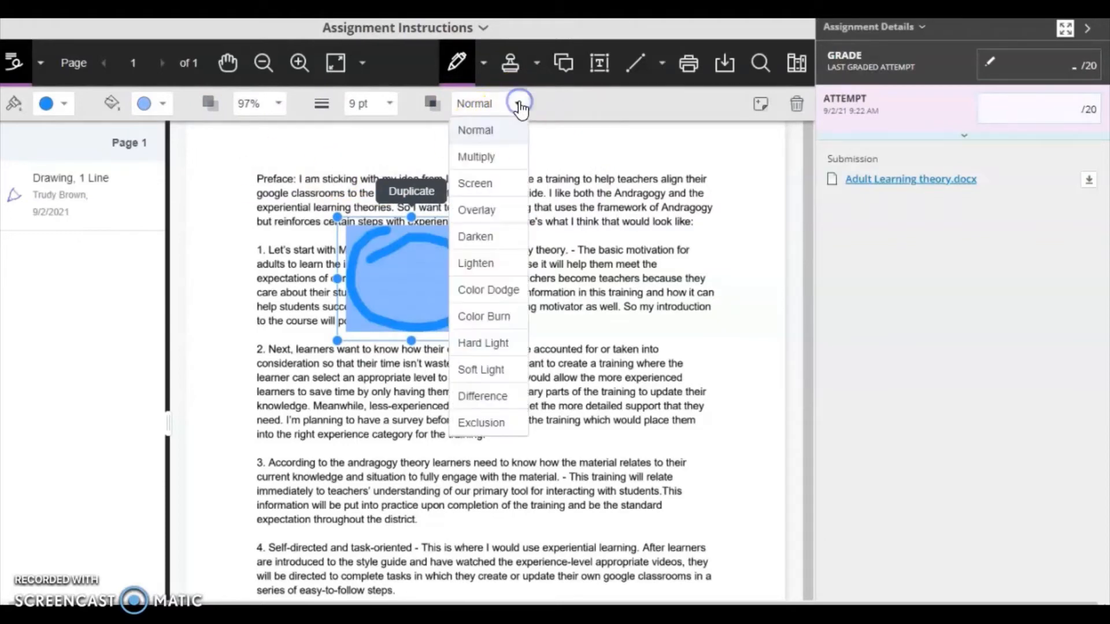
left_click(520, 106)
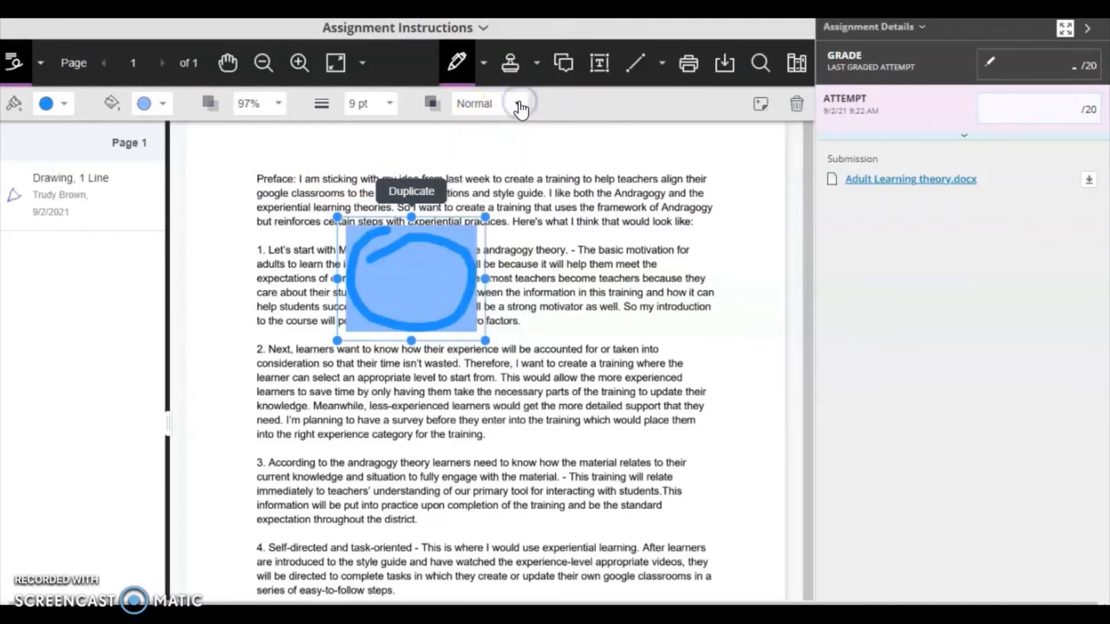
Step: With the Brush tool, paint a yellow 30 pt freeform highlight in large loops across paragraphs 1 to 3
left_click(482, 58)
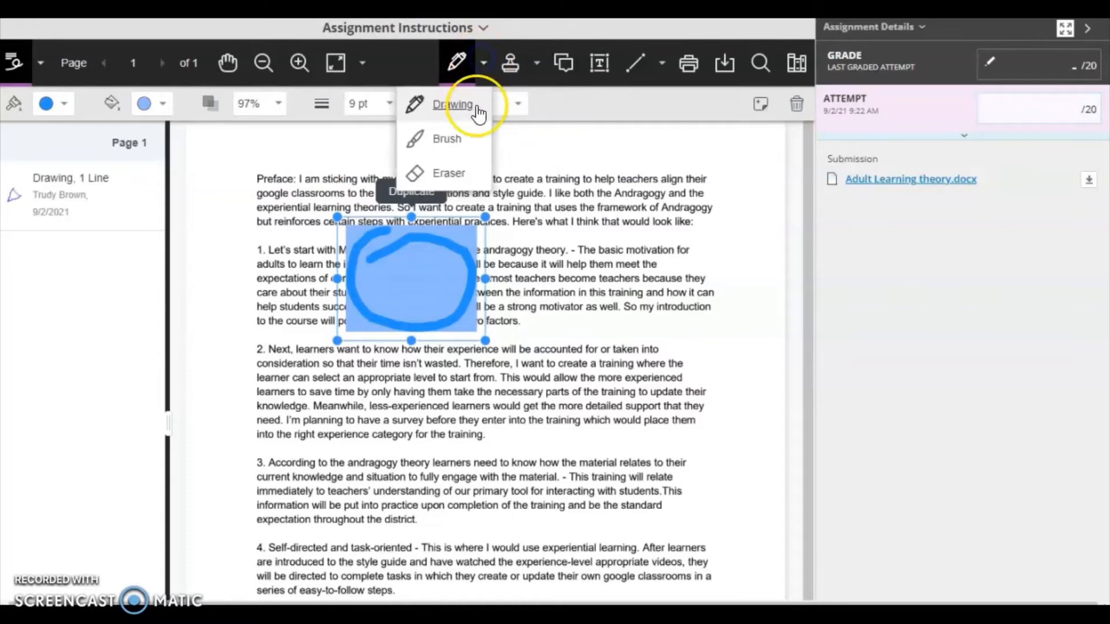
left_click(457, 139)
mouse_move(595, 280)
left_mouse_down()
mouse_move(527, 389)
mouse_move(385, 375)
mouse_move(561, 260)
mouse_move(324, 307)
mouse_move(580, 438)
mouse_move(613, 222)
left_mouse_up()
Step: Select the yellow brush stroke, try its opacity setting and leave it at 100%, and set its thickness to 15 pt
left_click(87, 294)
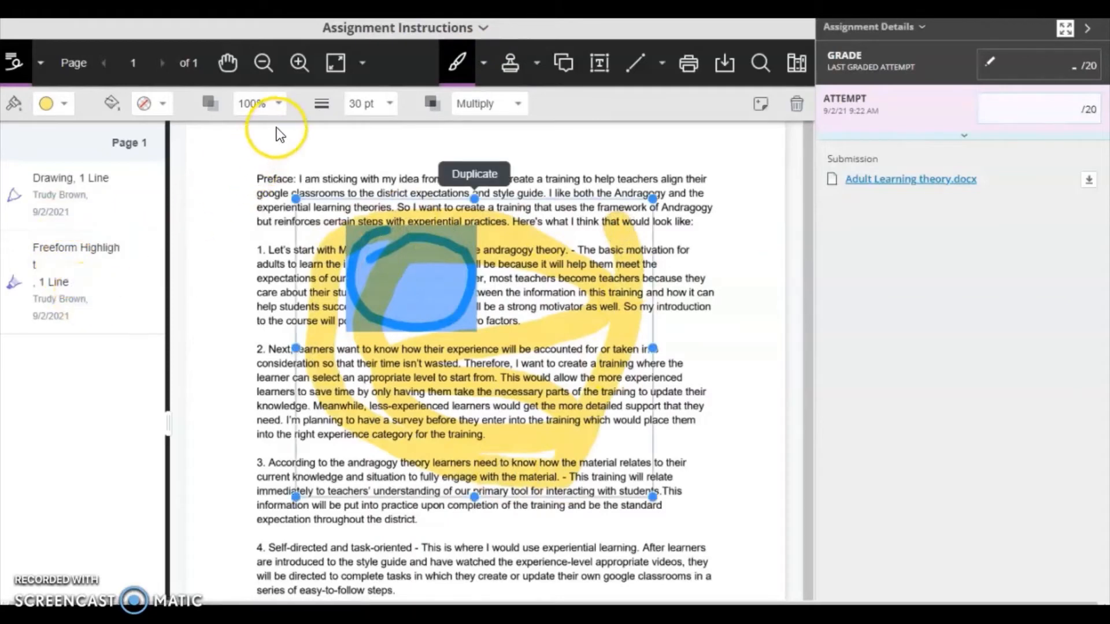
left_click(277, 105)
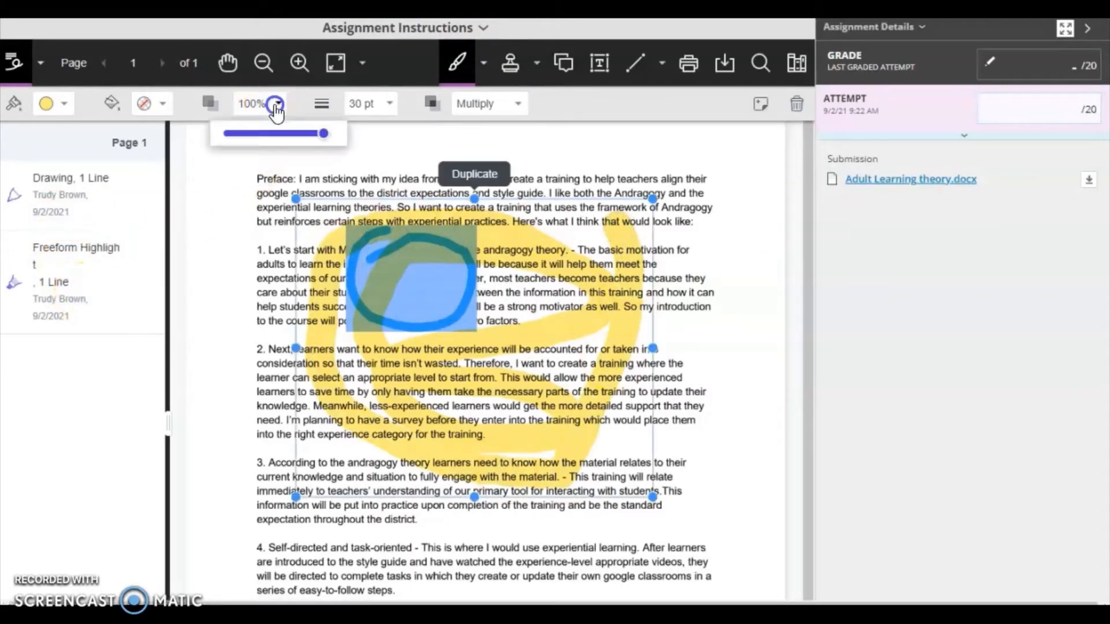
left_click(317, 135)
left_click_drag(318, 145, 340, 154)
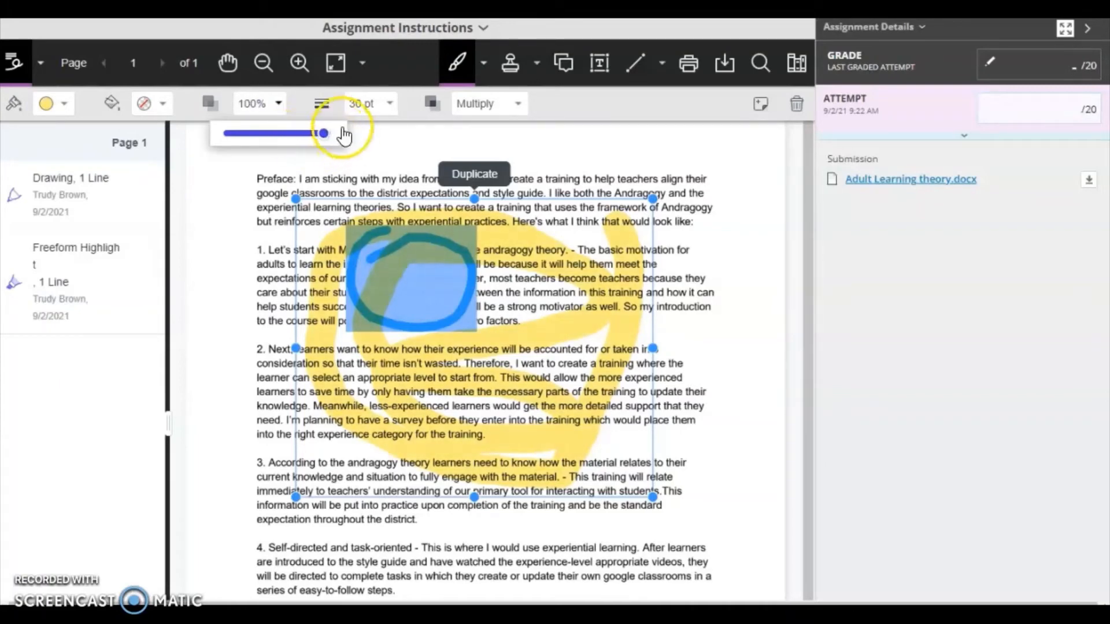
left_click(392, 104)
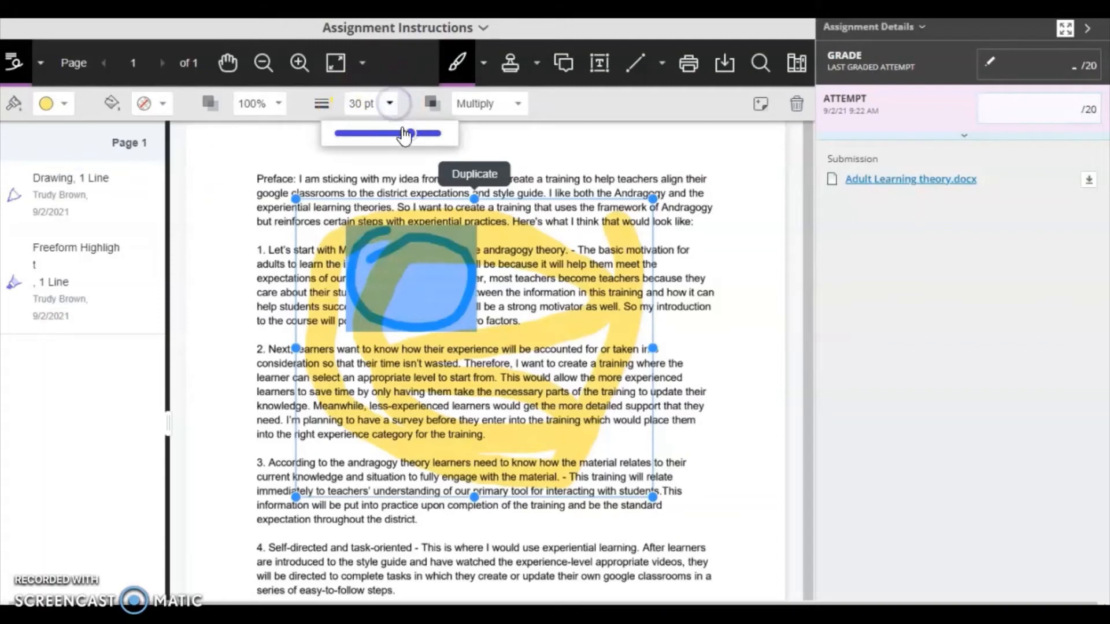
mouse_move(410, 133)
left_mouse_down()
mouse_move(361, 133)
mouse_move(398, 127)
mouse_move(376, 129)
left_mouse_up()
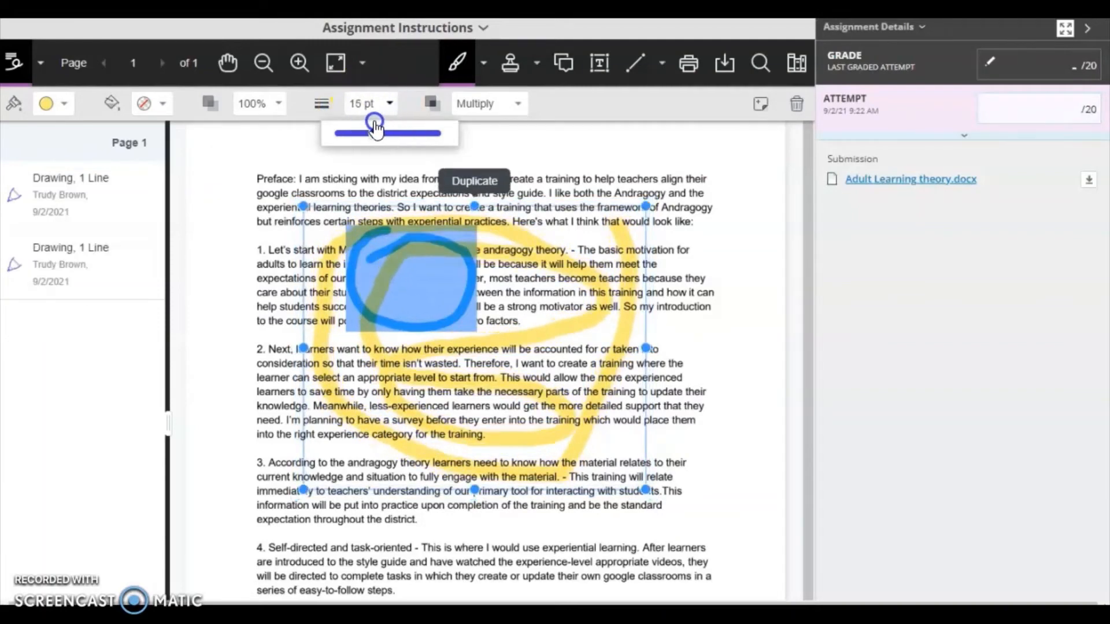
left_click(210, 107)
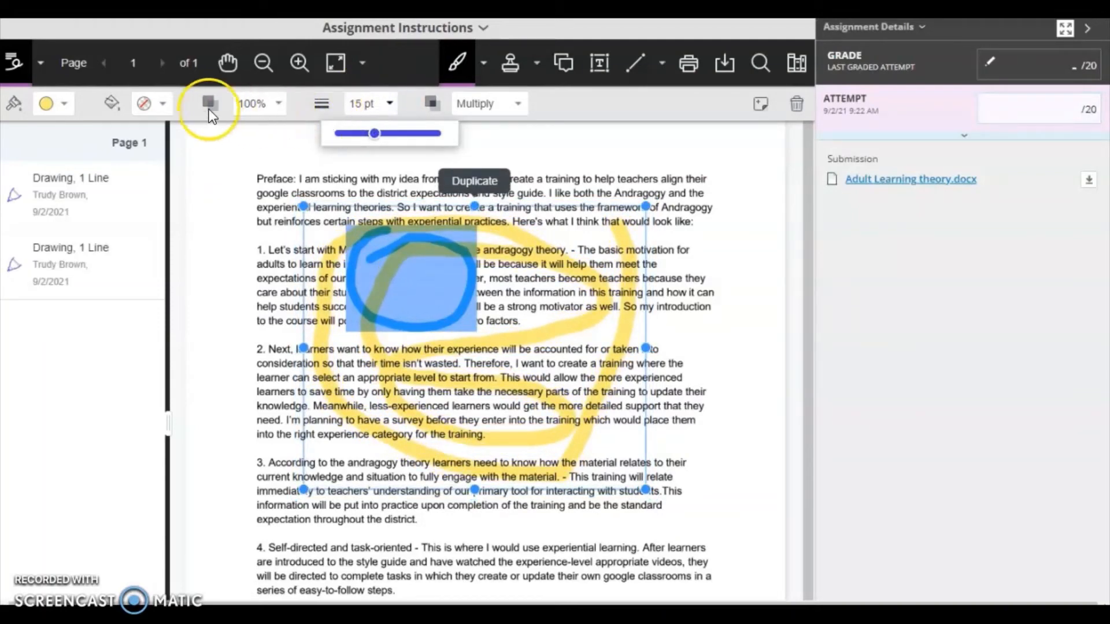
Step: Fill the yellow brush drawing with light red and look through its blend modes, leaving it at Multiply
left_click(167, 107)
left_click(171, 156)
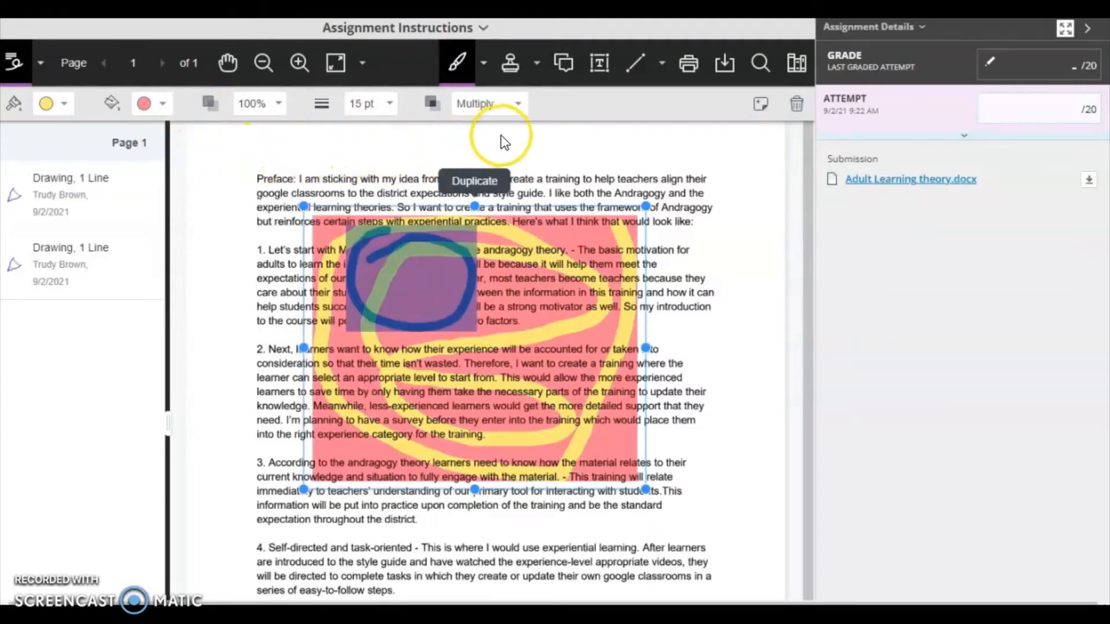
left_click(518, 104)
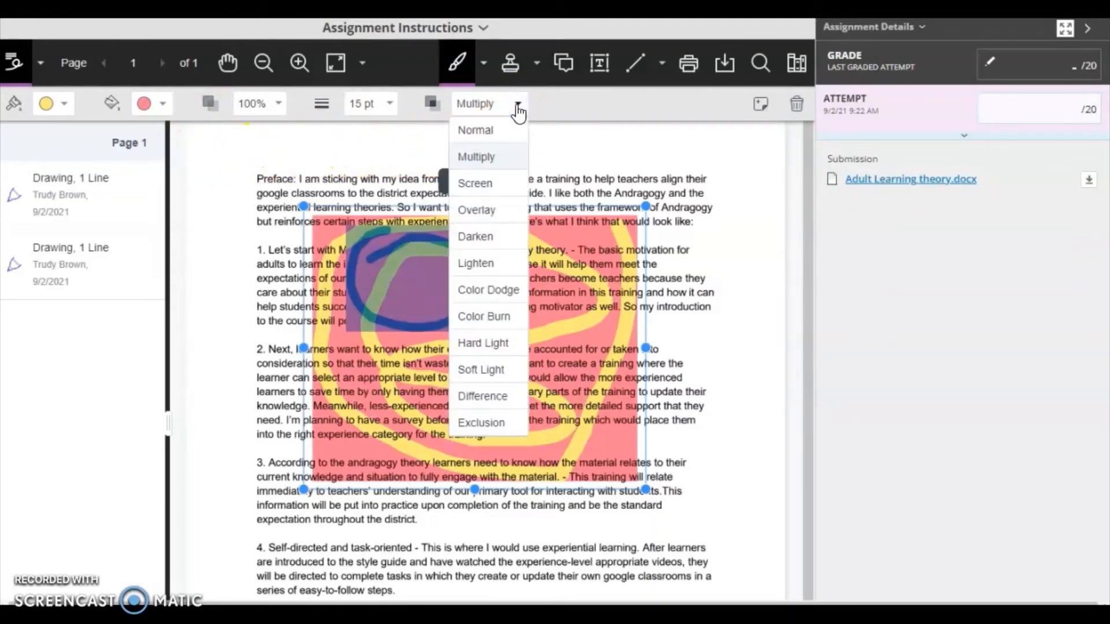
left_click(518, 105)
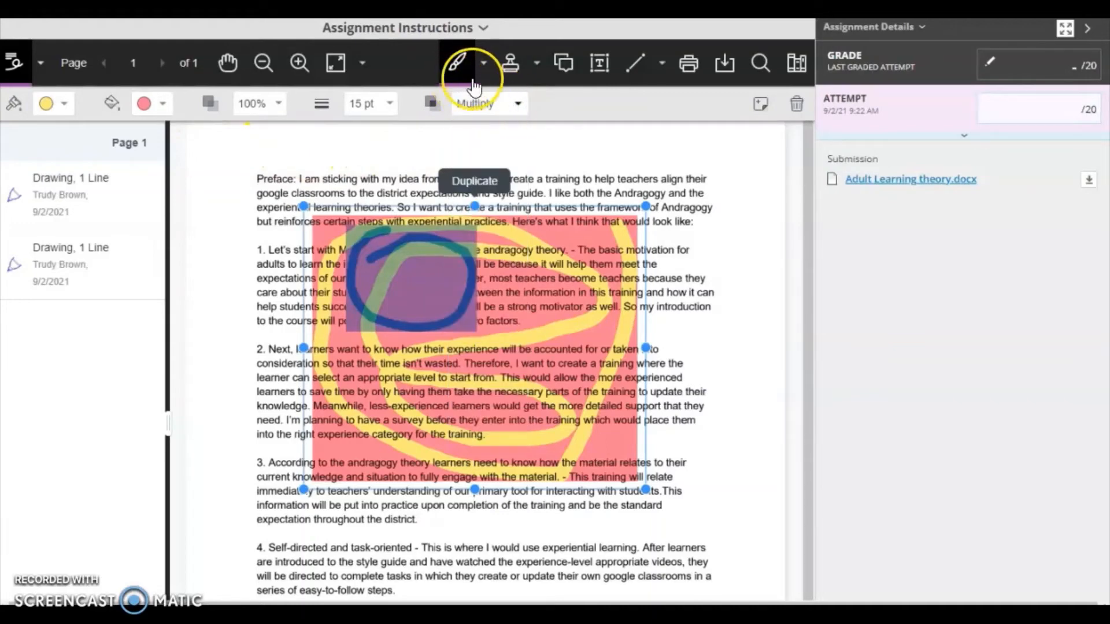
Step: Erase parts of the blue and yellow drawings with the 13 pt Eraser over paragraphs 1 and 2
left_click(483, 63)
left_click(455, 176)
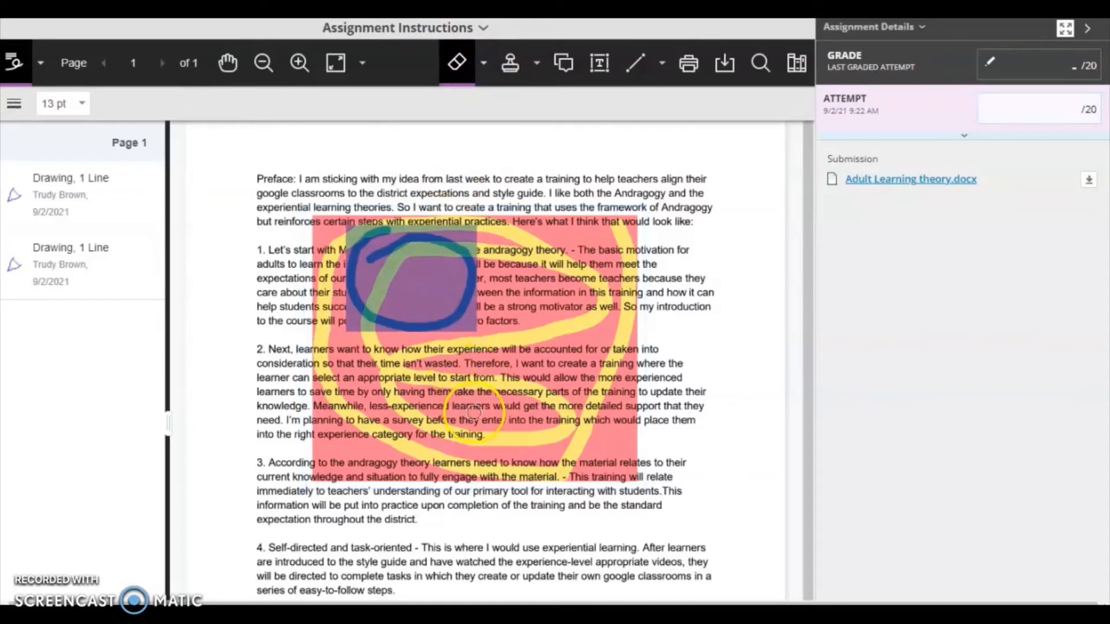
mouse_move(473, 412)
left_mouse_down()
mouse_move(439, 408)
mouse_move(370, 277)
mouse_move(404, 370)
mouse_move(619, 313)
mouse_move(422, 315)
left_mouse_up()
Step: Delete both the yellow and the blue drawing annotations from the submission
left_click(143, 263)
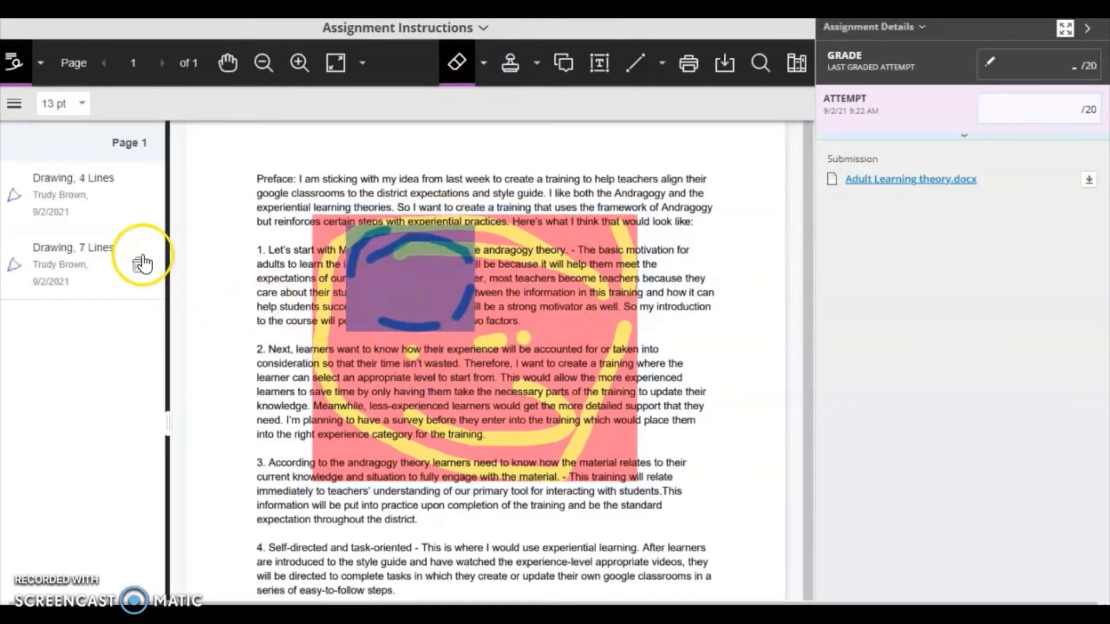
left_click(139, 265)
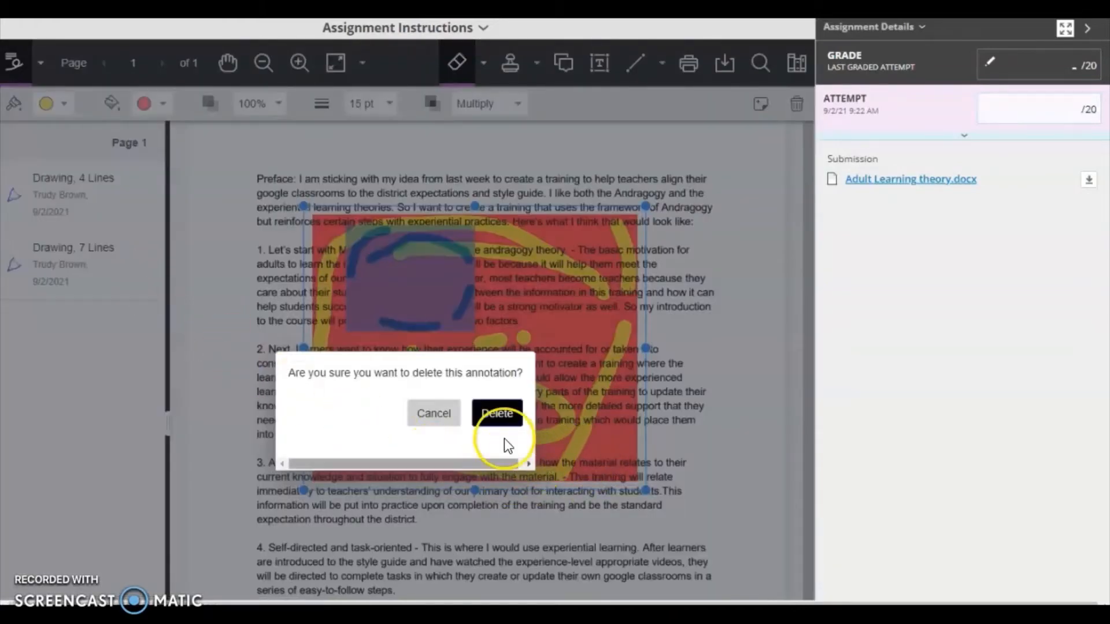
left_click(497, 413)
left_click(142, 196)
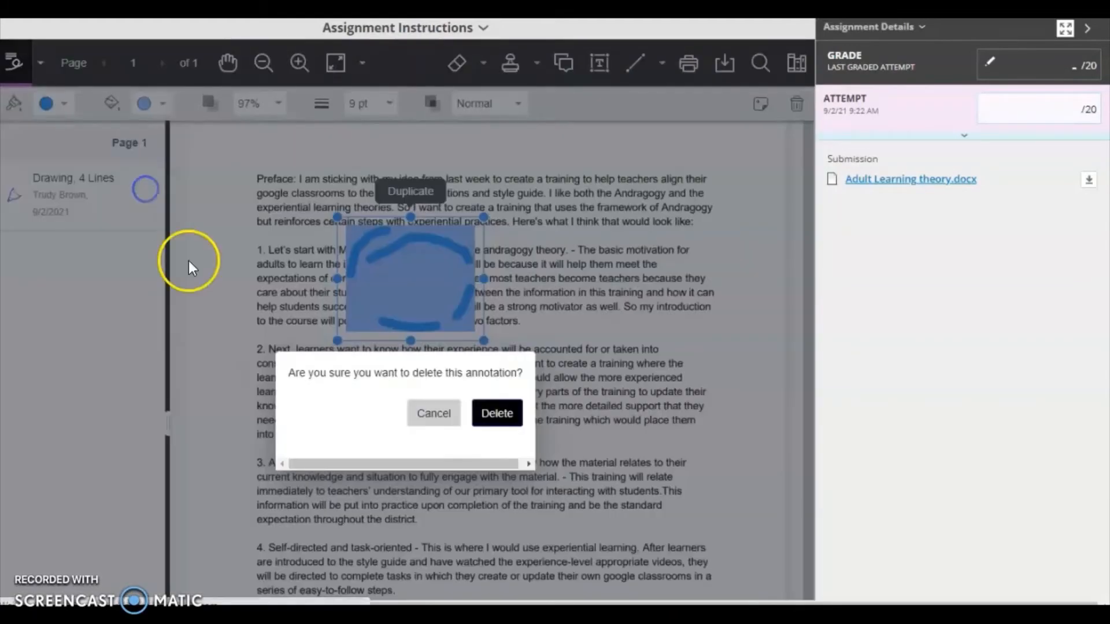
left_click(497, 410)
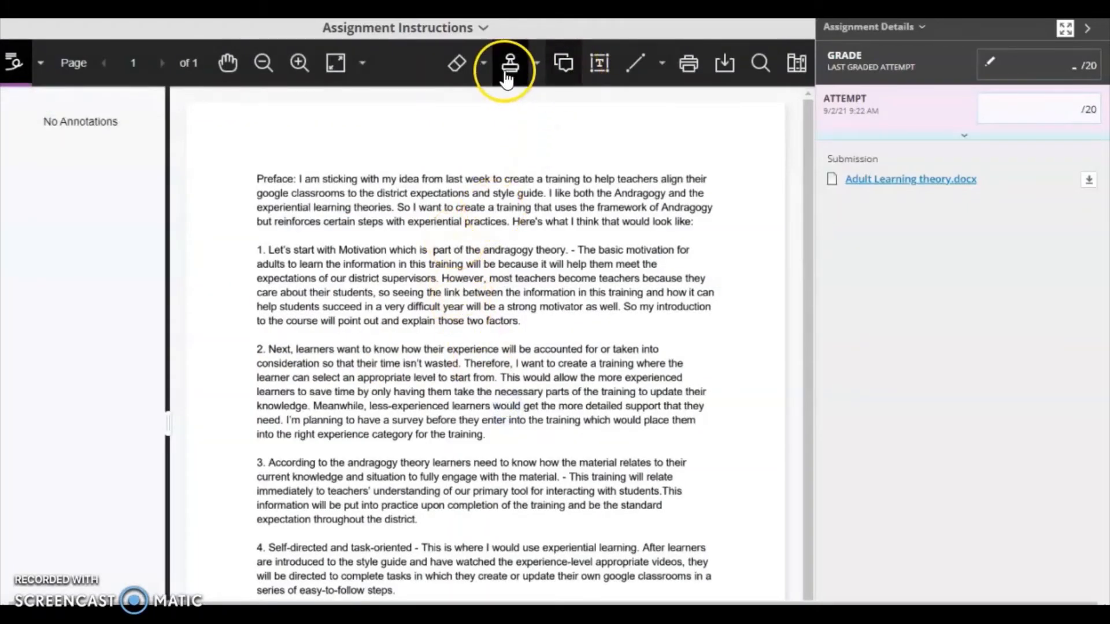
left_click(536, 60)
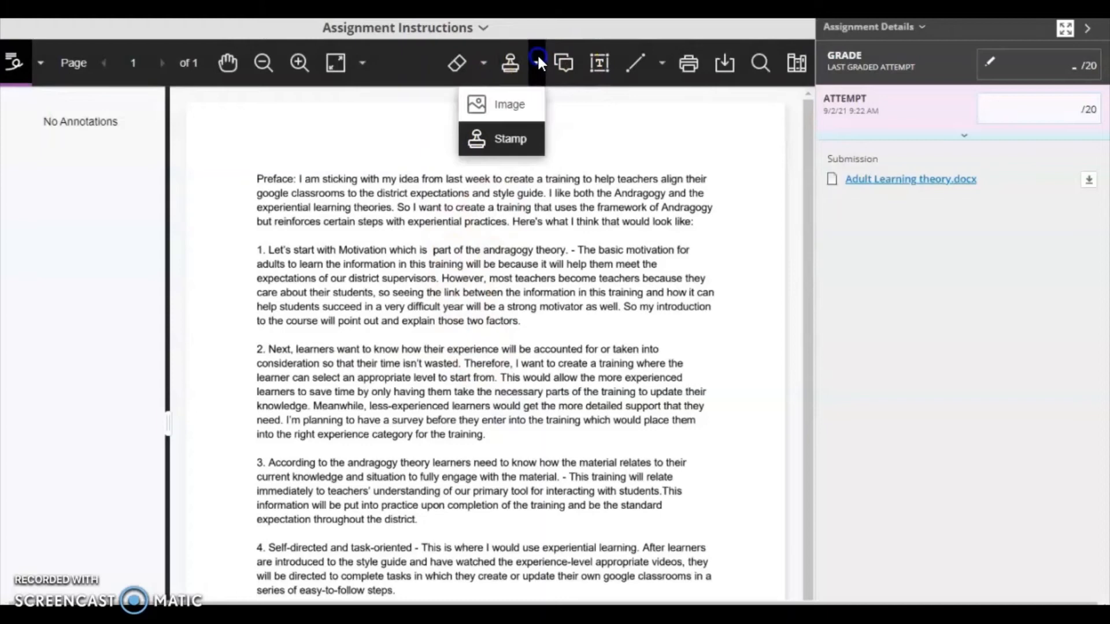
left_click(510, 105)
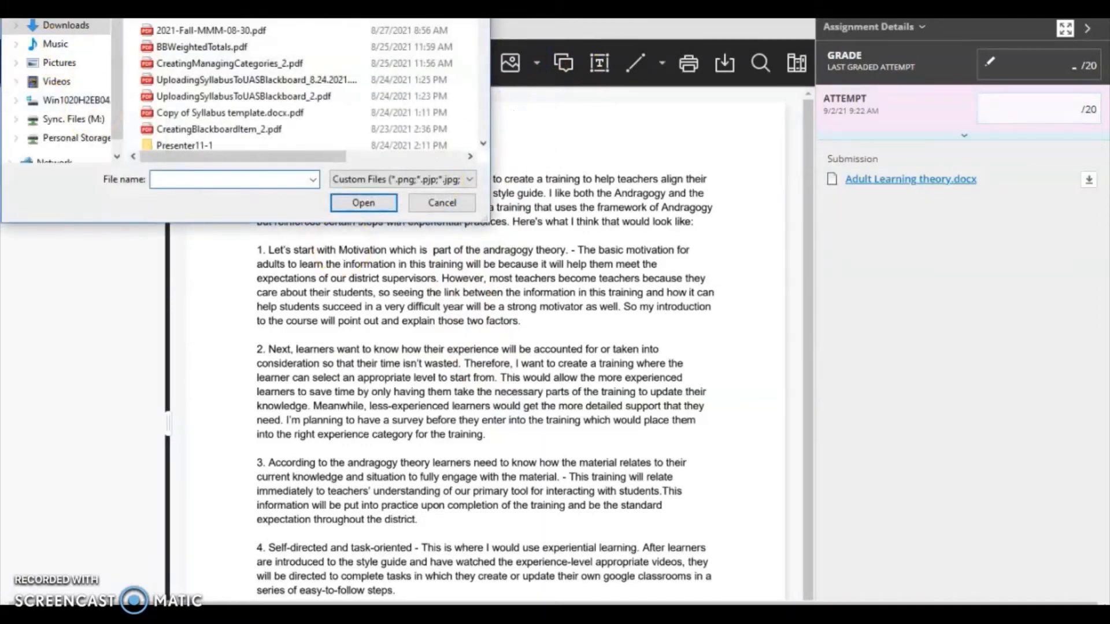
key("Escape")
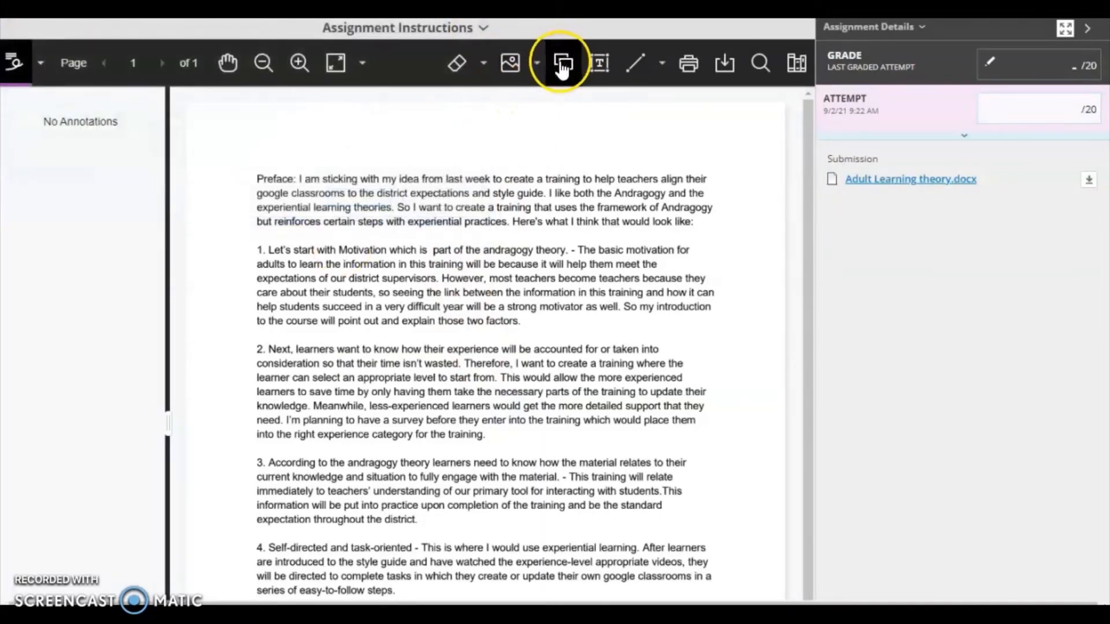
Step: Create a green custom stamp reading "GREAT WORK" with date and time, and place it on the submission page
left_click(539, 62)
left_click(516, 142)
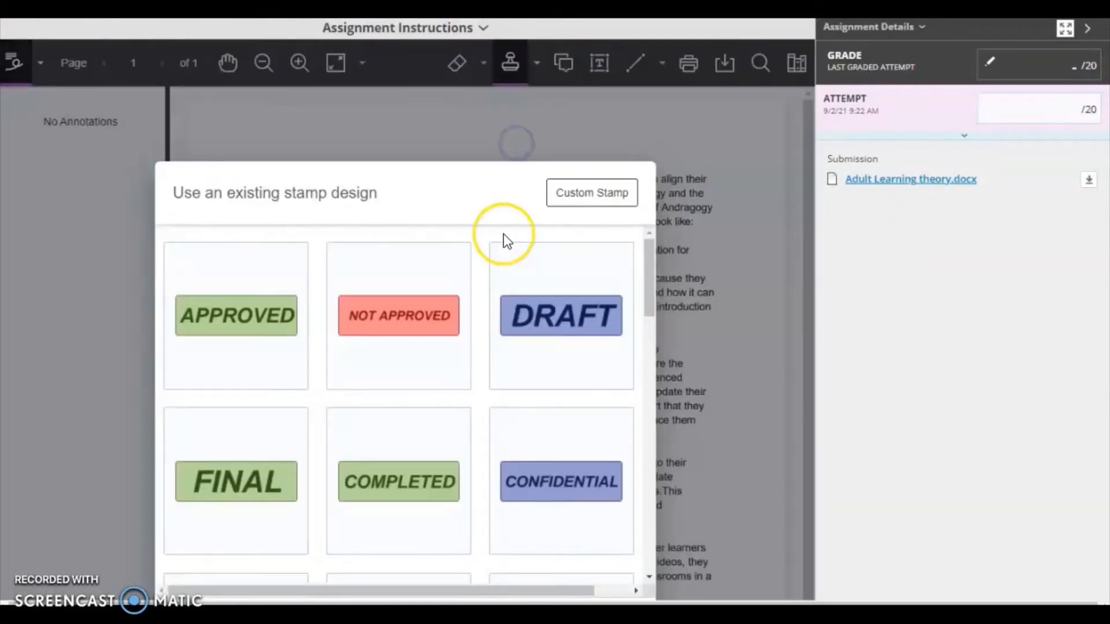
left_click(571, 199)
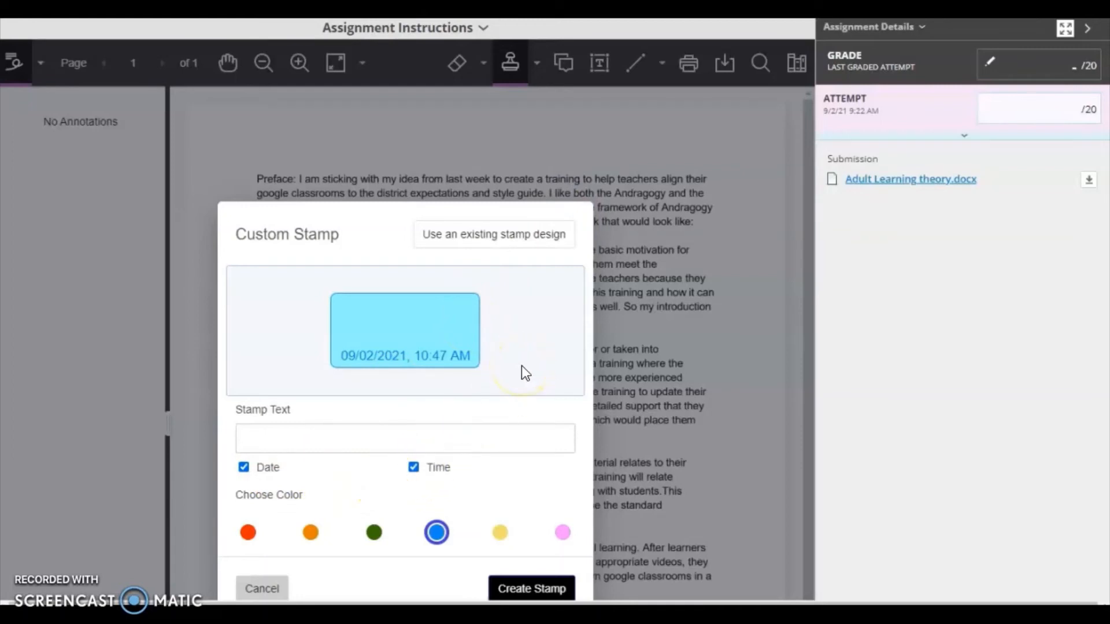
type("GREA")
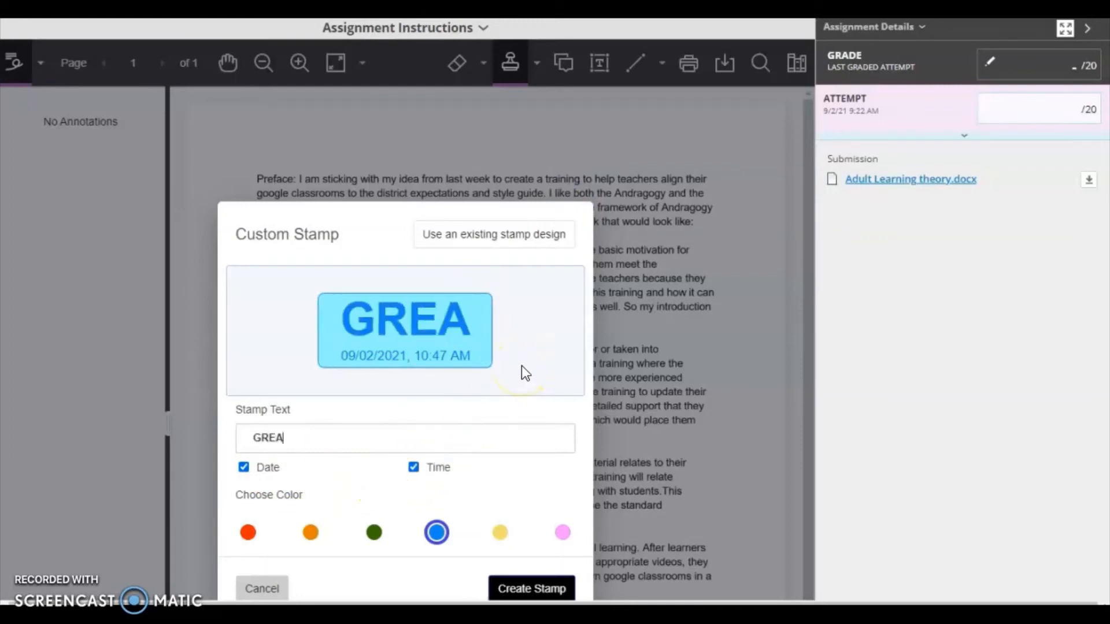
type("T WORK")
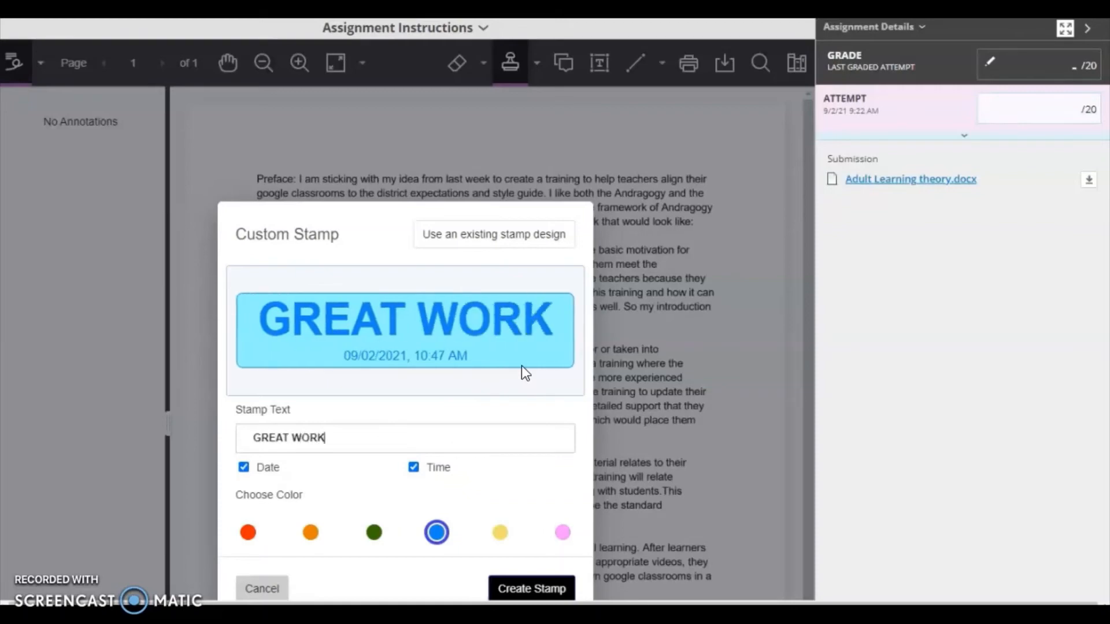
left_click(374, 532)
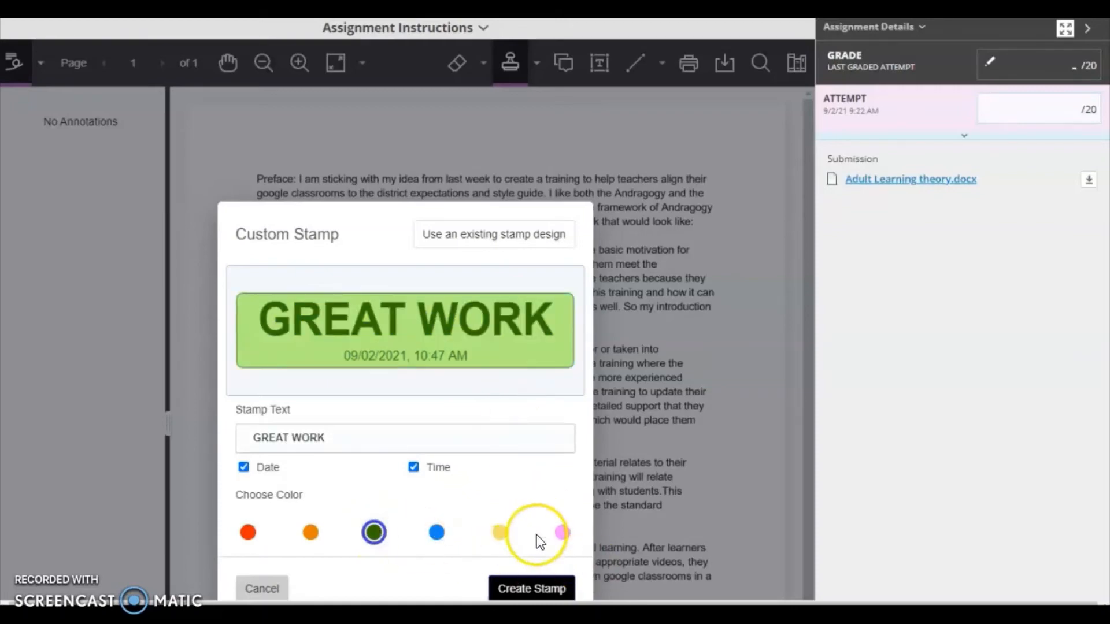
scroll(537, 537, "down", 3)
left_click(532, 438)
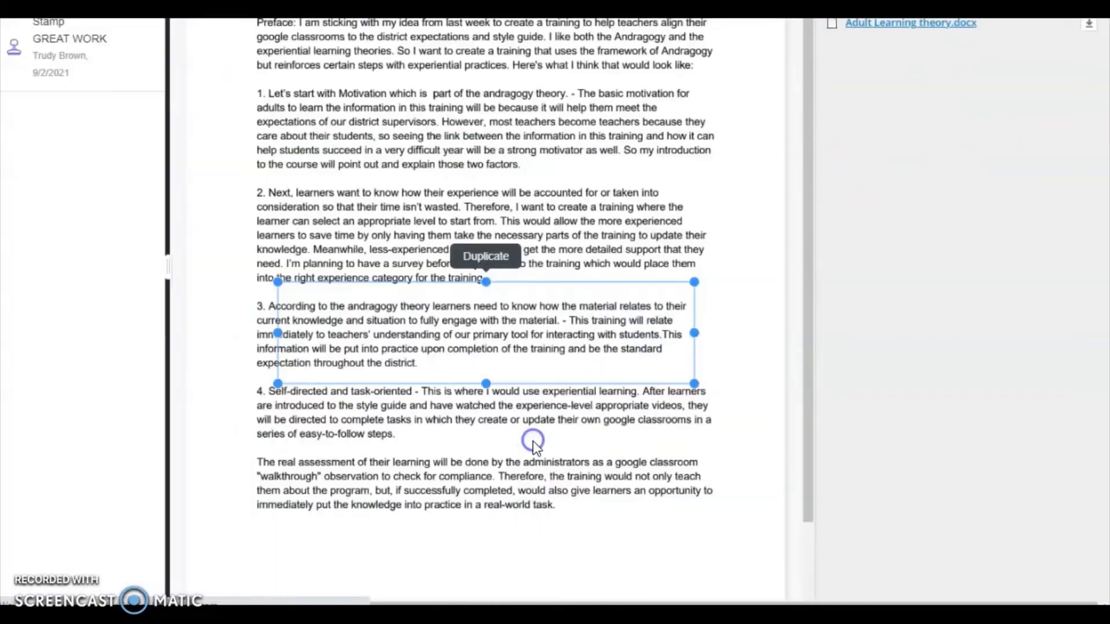
Step: Delete the "GREAT WORK" stamp annotation from the submission
scroll(546, 519, "up", 3)
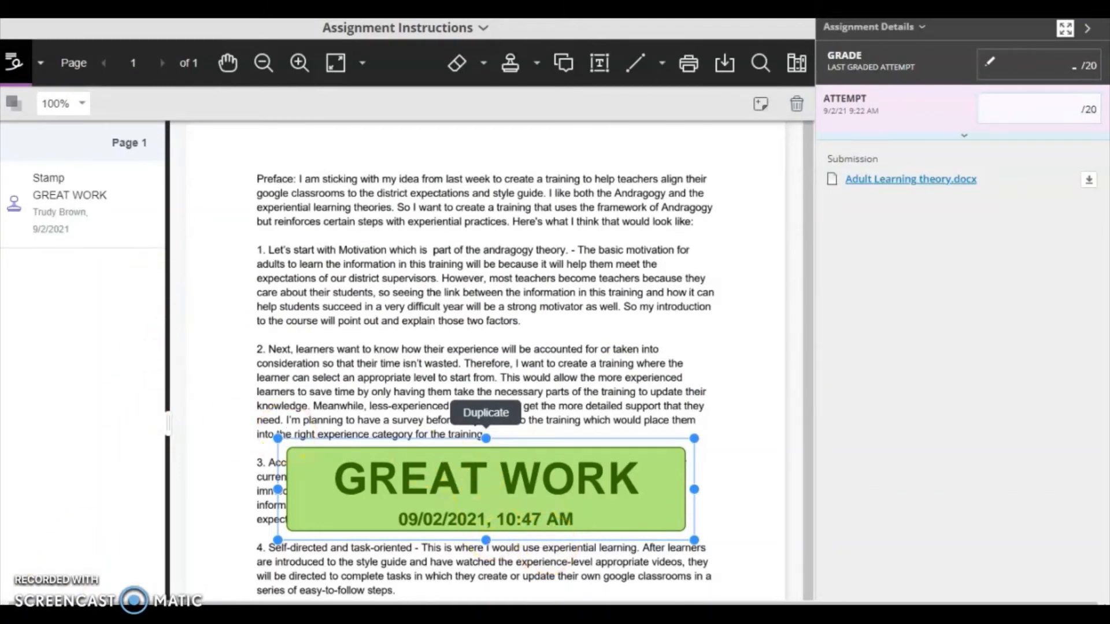
left_click(142, 201)
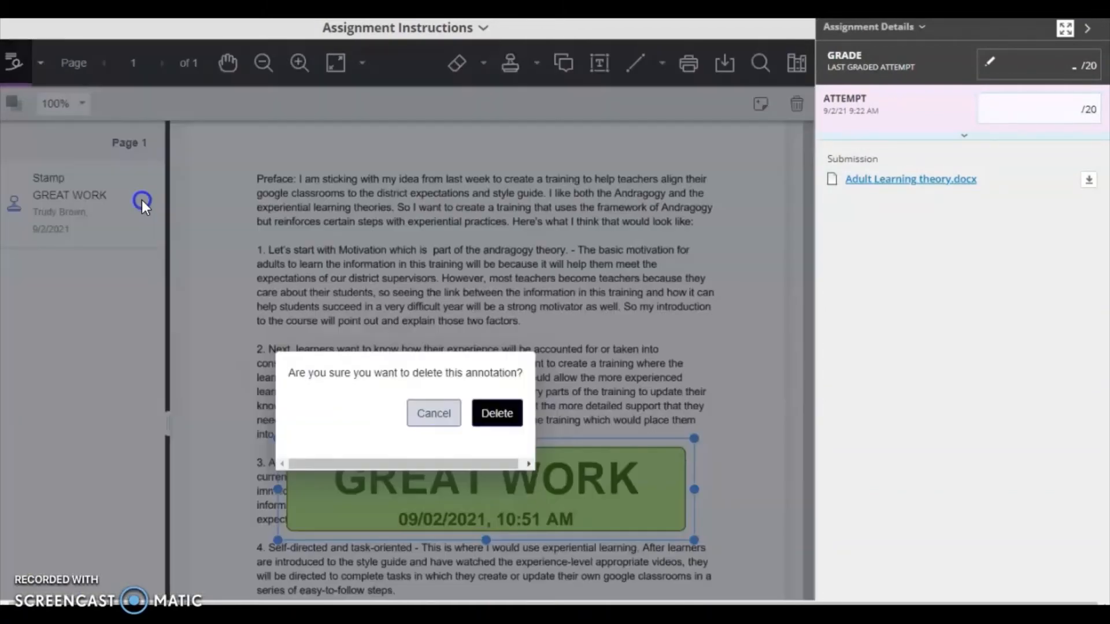
left_click(497, 413)
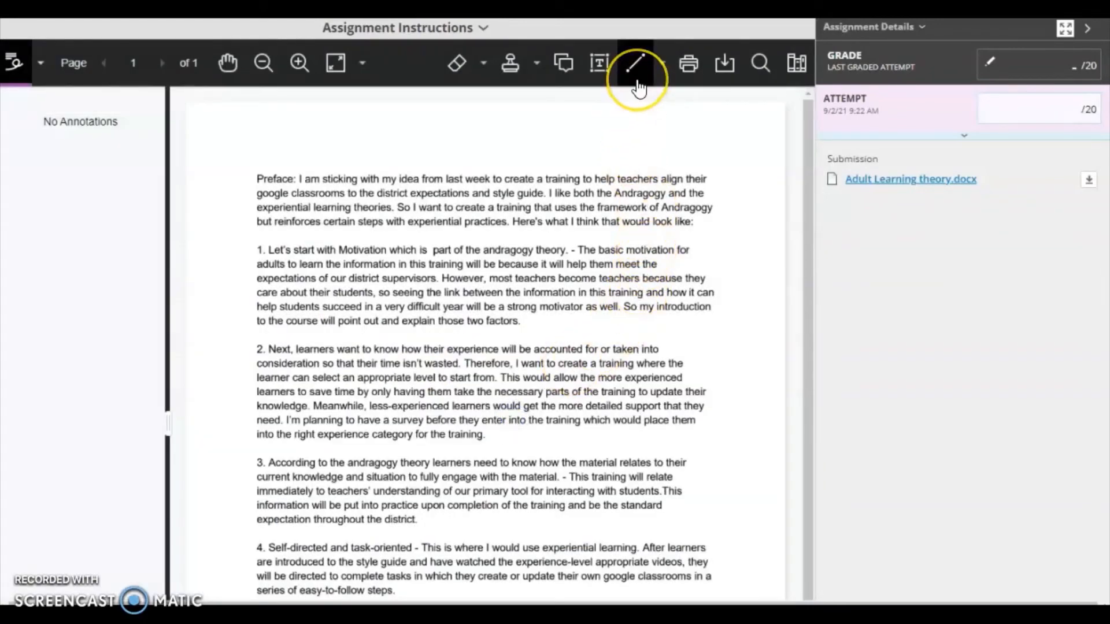
left_click(664, 78)
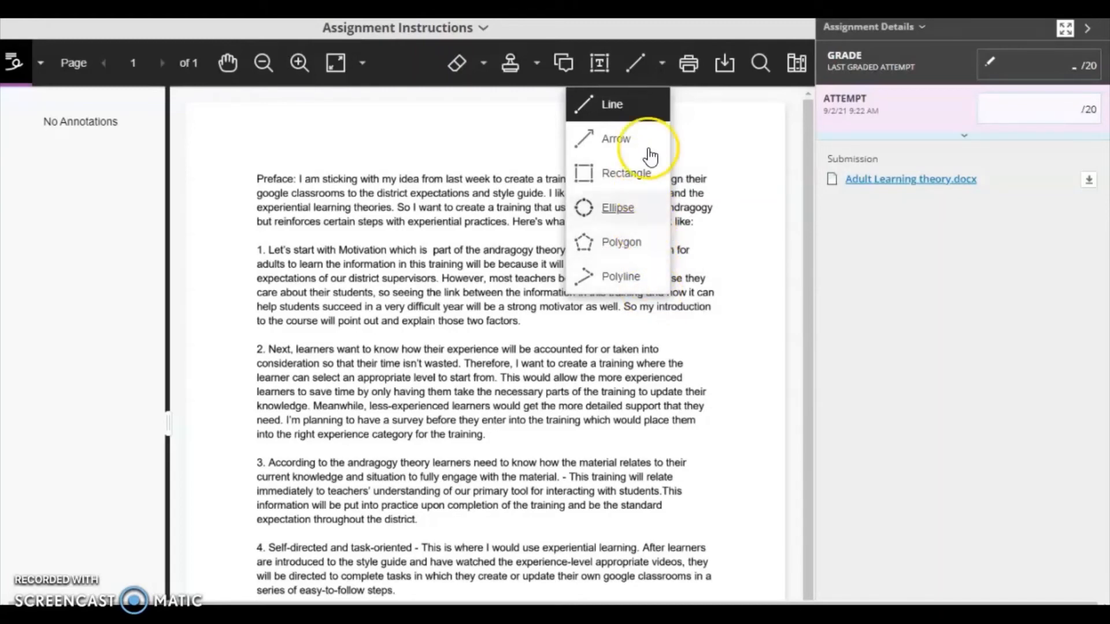
left_click(661, 64)
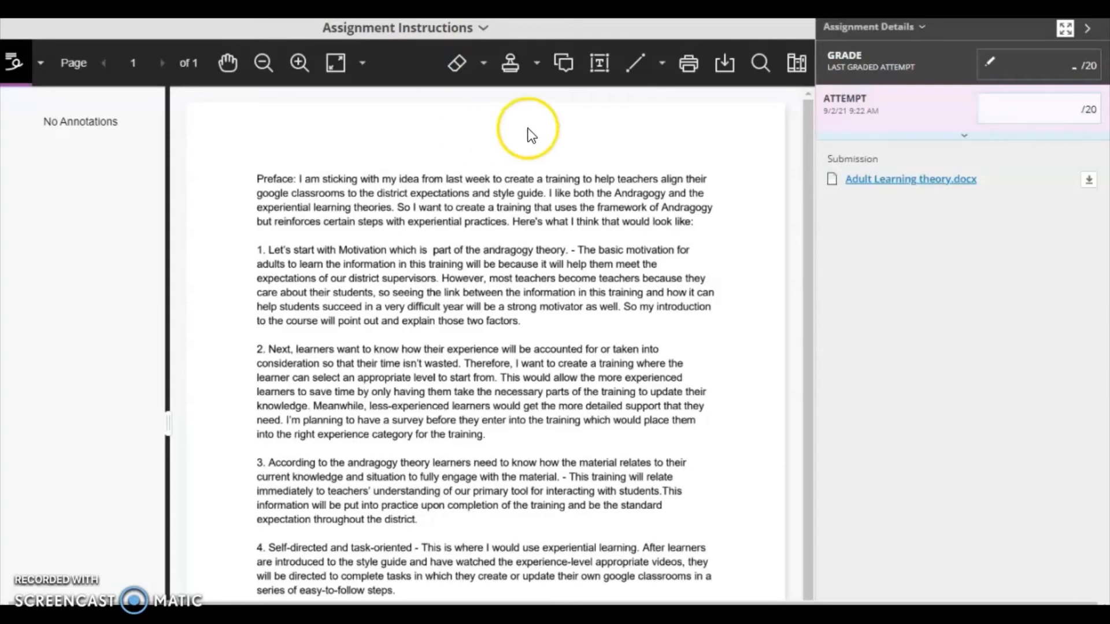
Step: Place a text annotation above the preface and give it a light red text colour with a light yellow fill
left_click(601, 65)
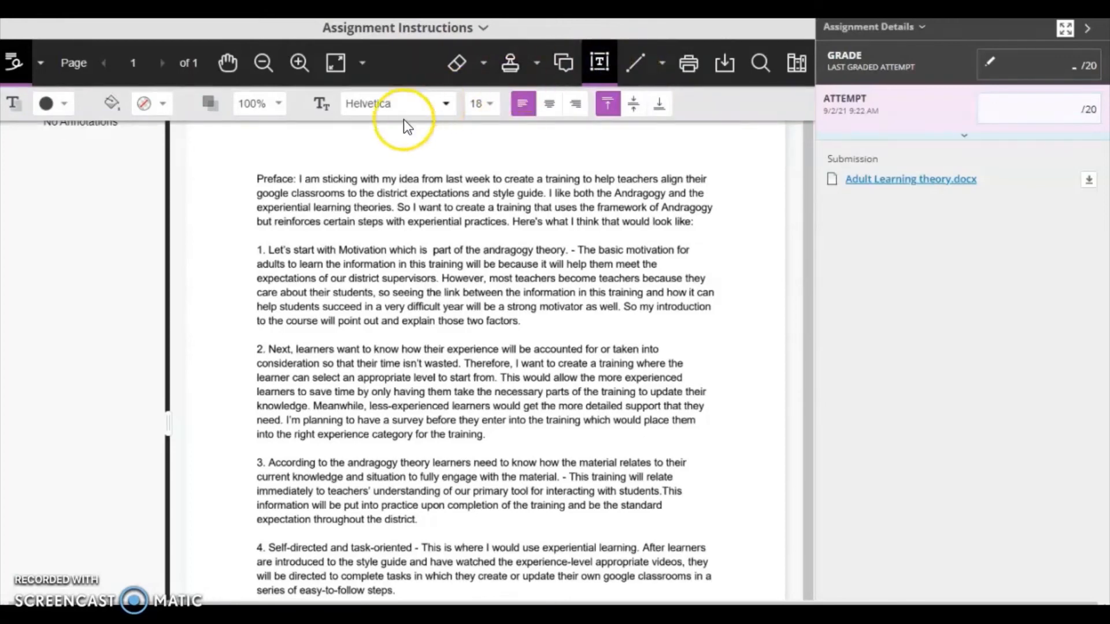
left_click(245, 146)
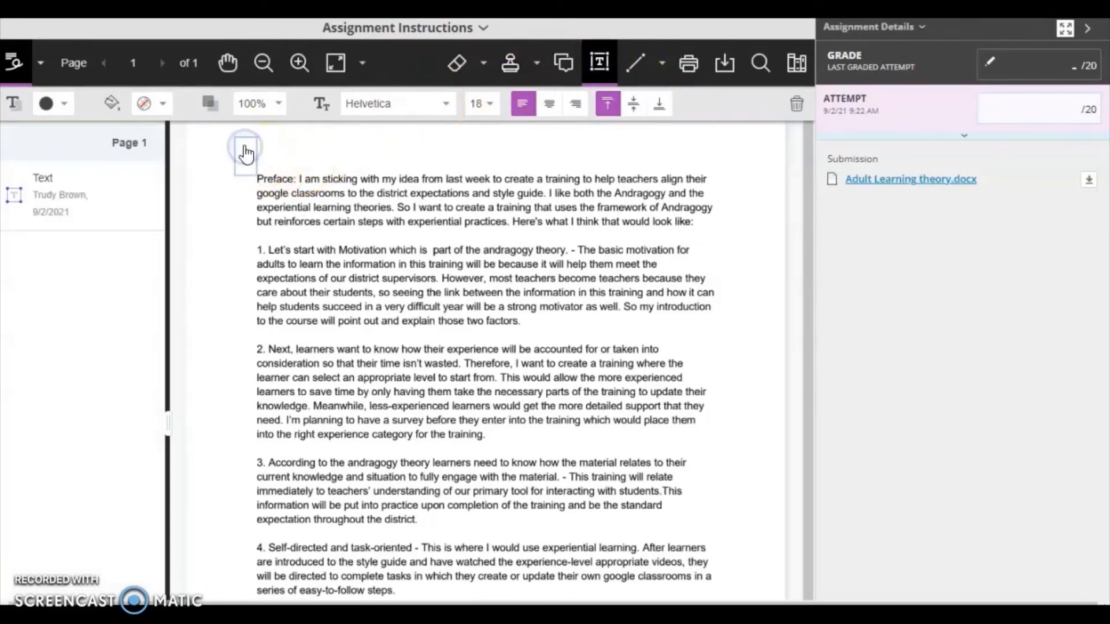
left_click(65, 105)
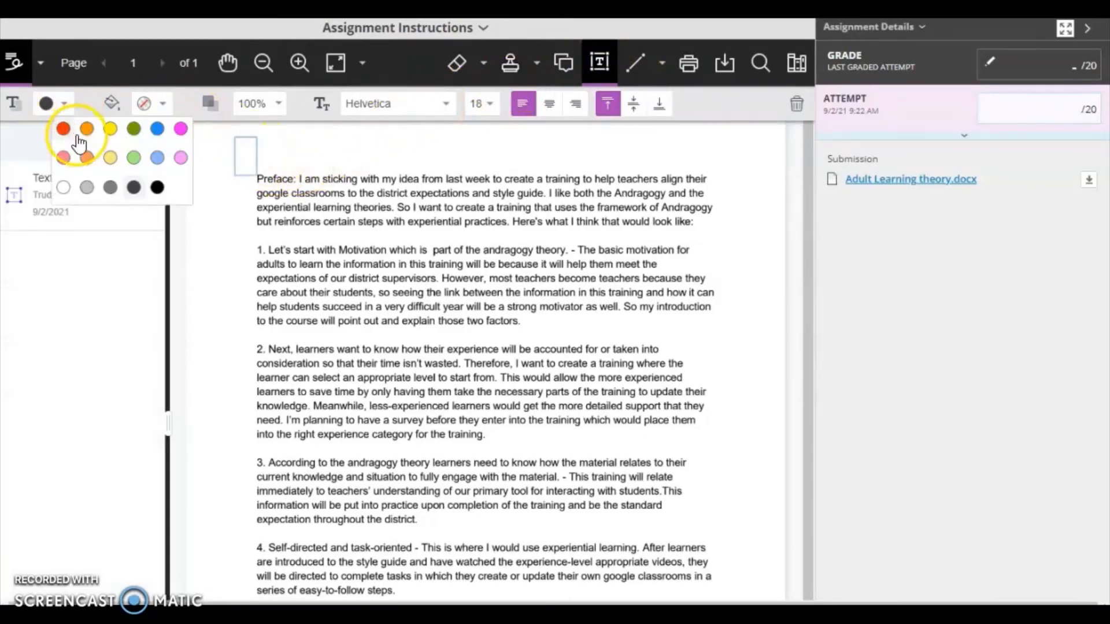
left_click(64, 155)
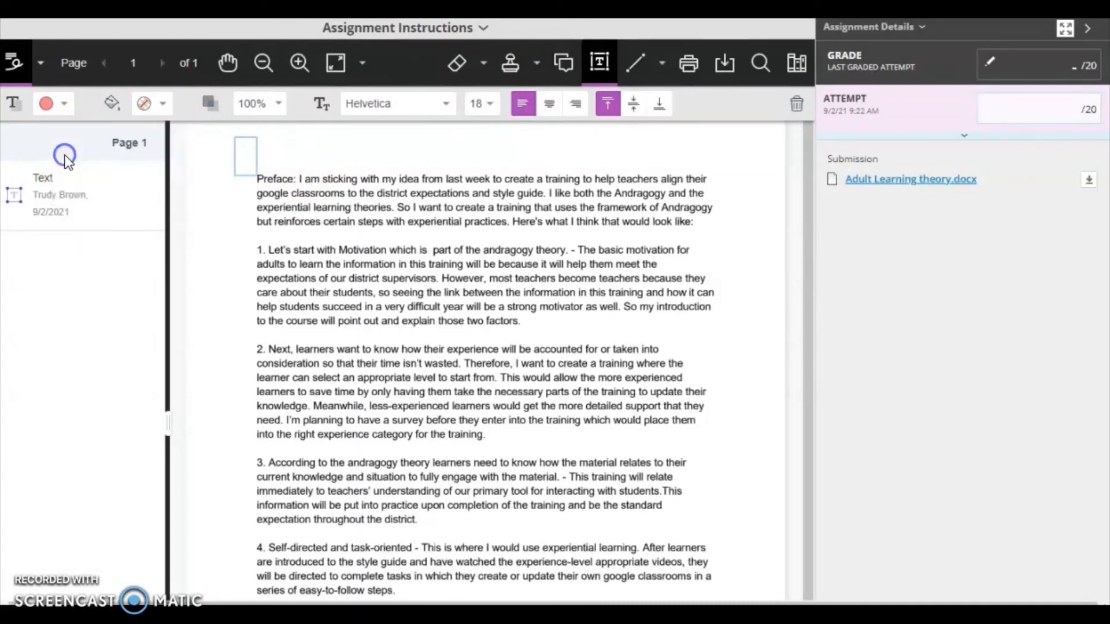
left_click(162, 103)
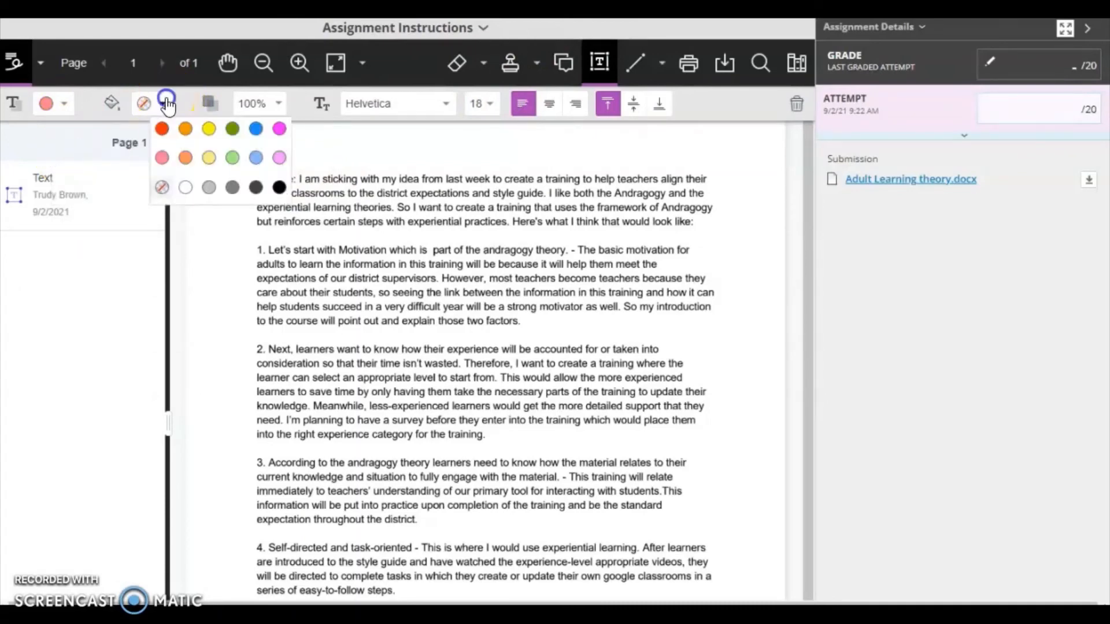
left_click(209, 157)
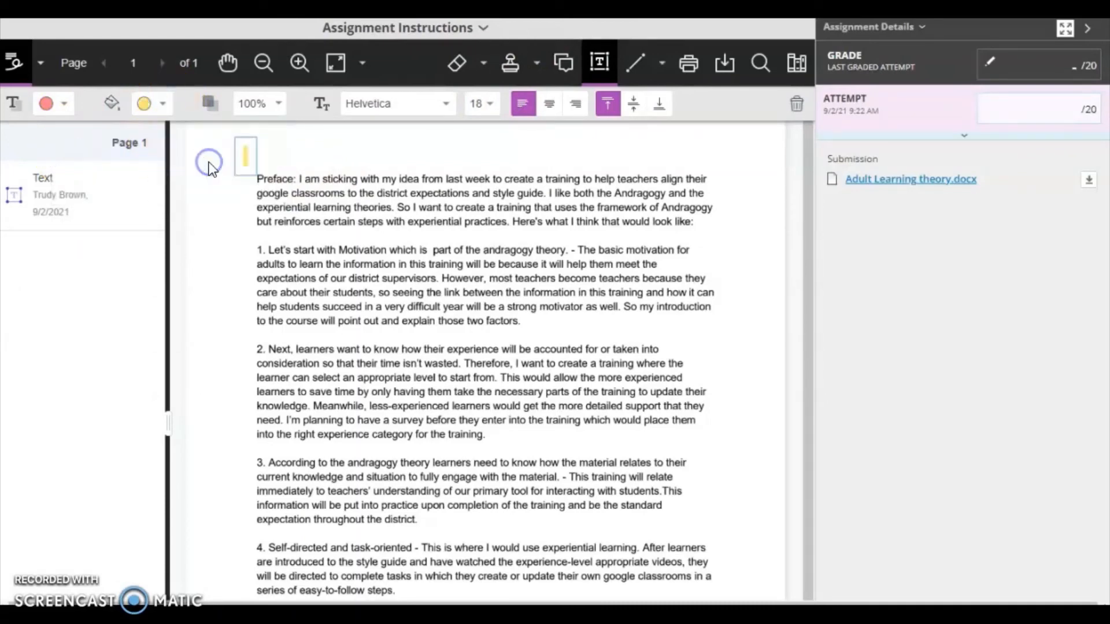
Step: Set the text annotation's opacity to 88% and look through its font and size choices
left_click(278, 104)
mouse_move(325, 134)
left_mouse_down()
mouse_move(298, 134)
mouse_move(312, 134)
left_mouse_up()
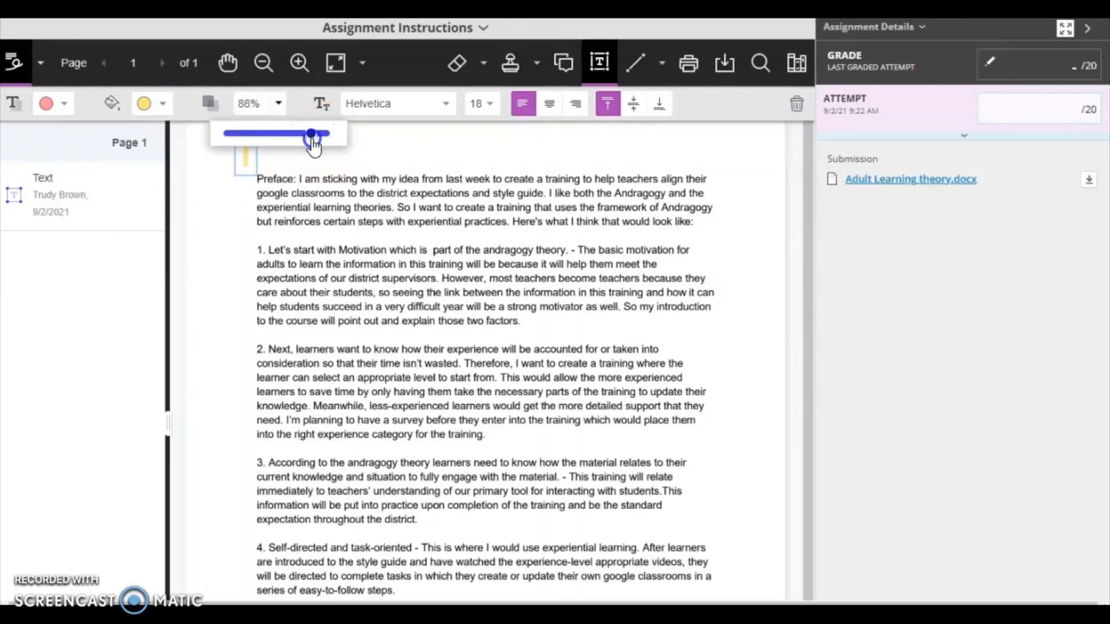
left_click(279, 103)
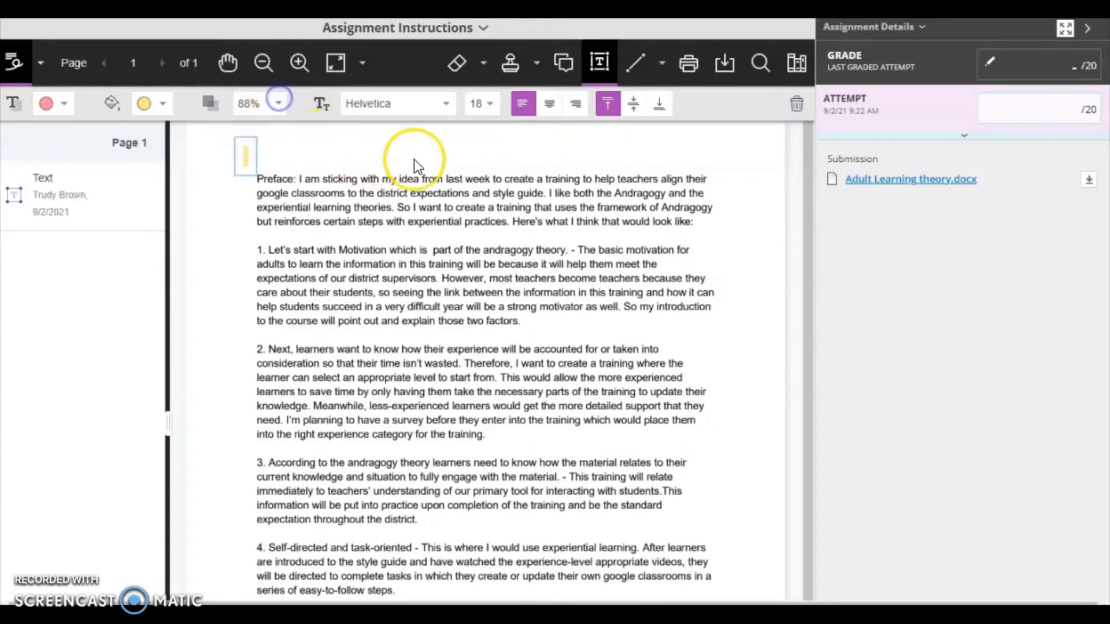
left_click(446, 104)
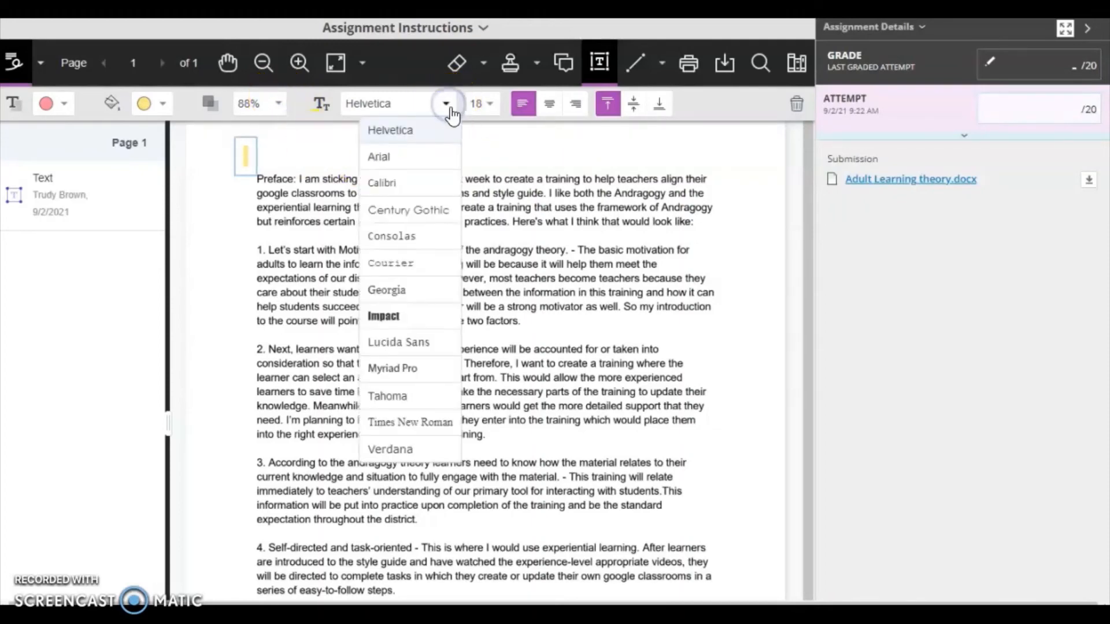
left_click(452, 114)
left_click(488, 111)
left_click(489, 112)
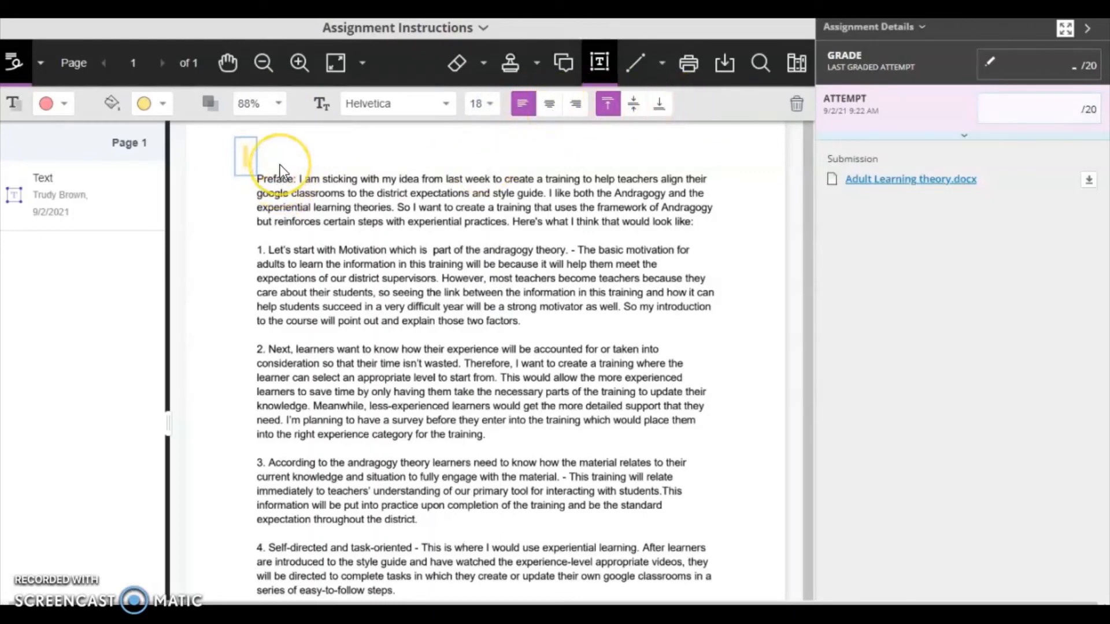
Step: Enter "Great introduction" in the text annotation above the preface
type("Great")
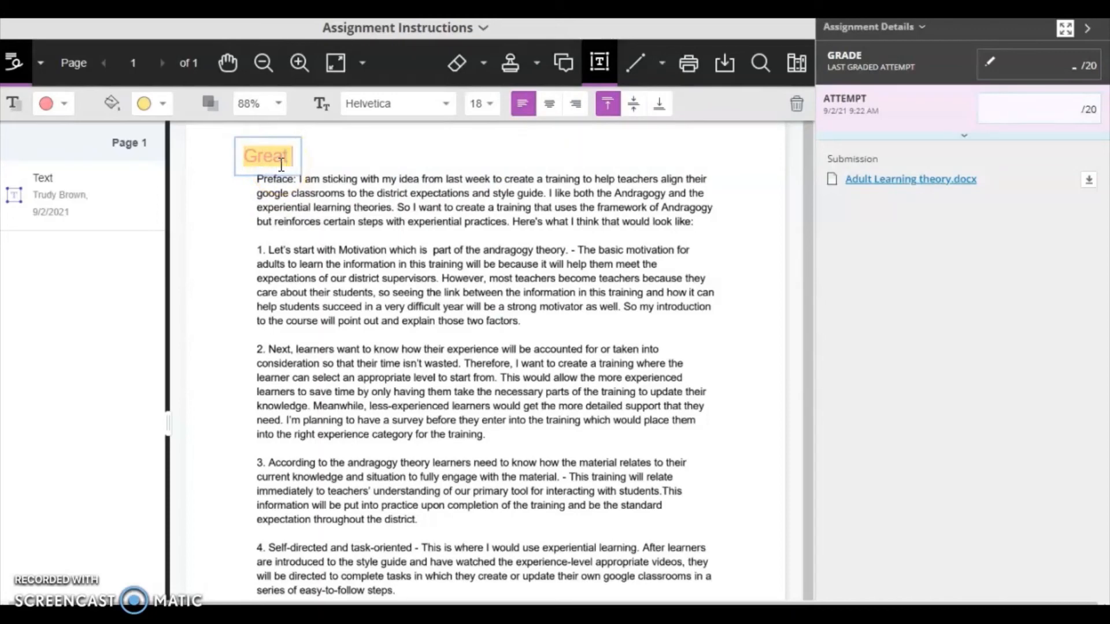
type(" introduc")
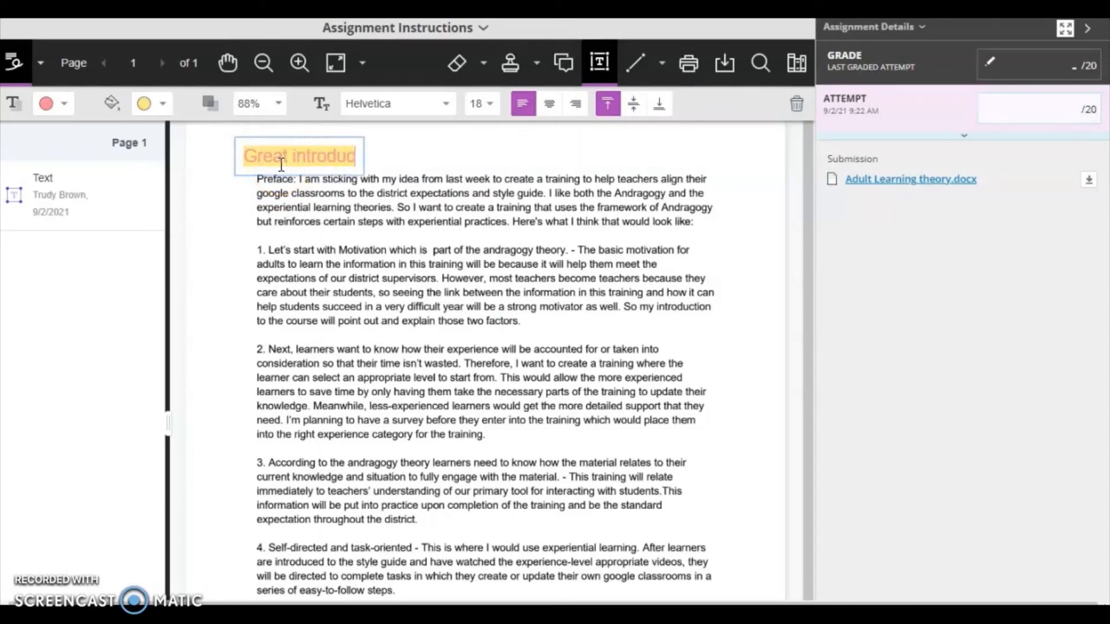
type("tion")
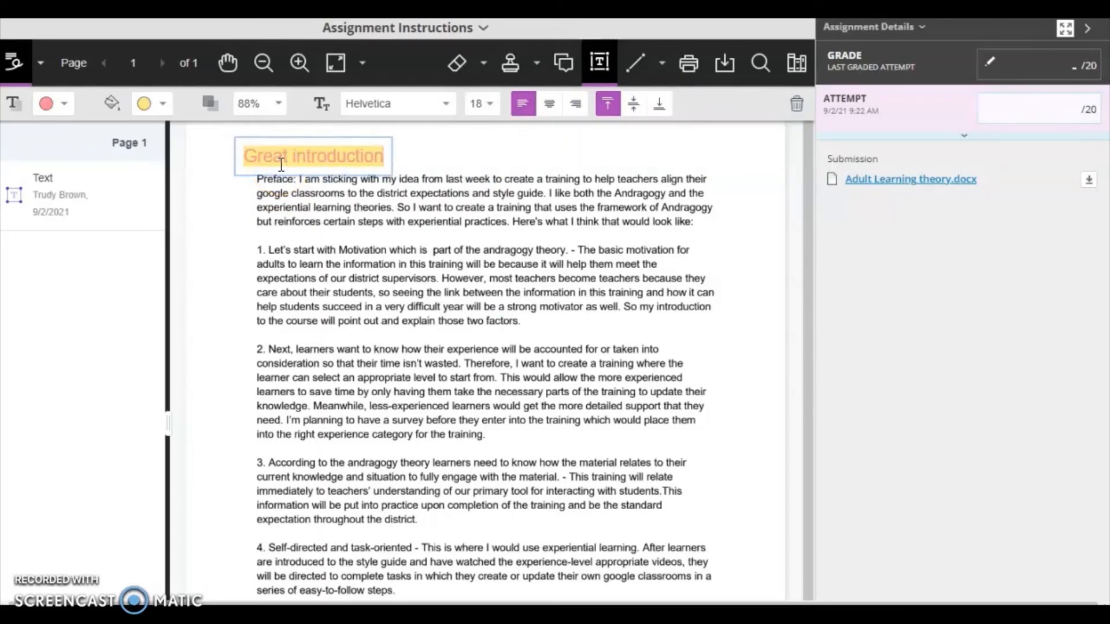
left_click(351, 179)
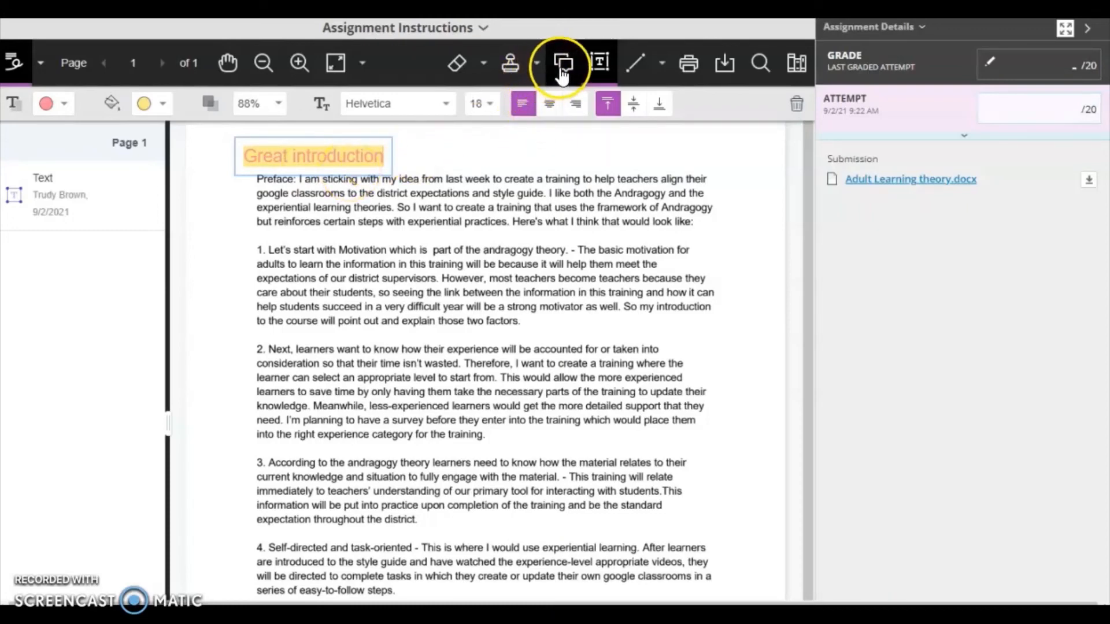
Step: Add a comment beside the end of paragraph 1 reading "This paragraph needs work on organization" and save it
left_click(560, 69)
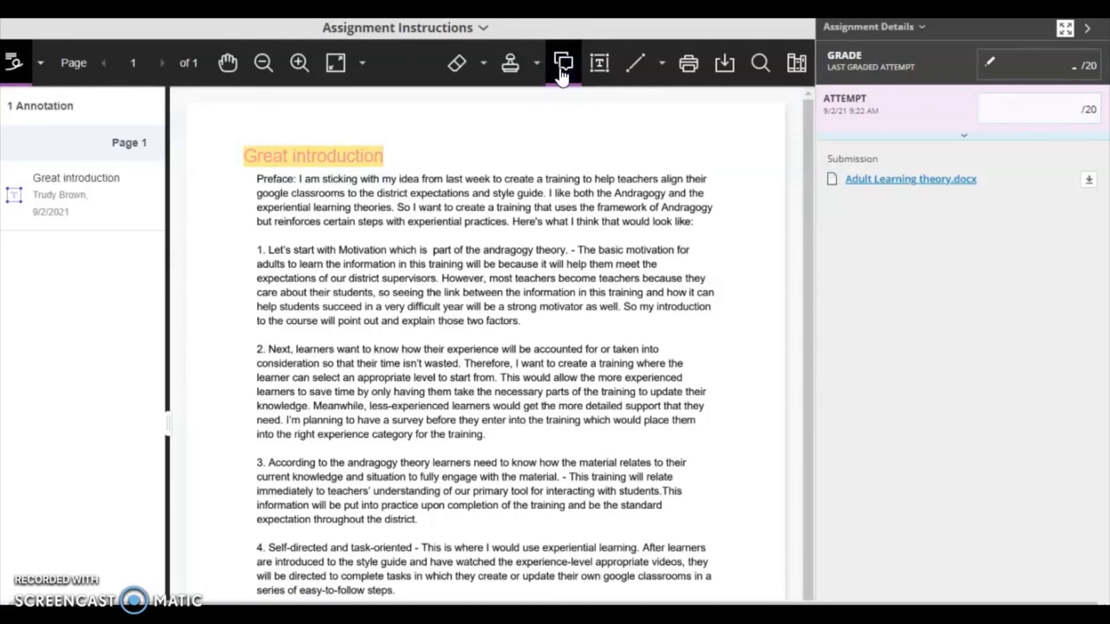
left_click(561, 72)
left_click(617, 213)
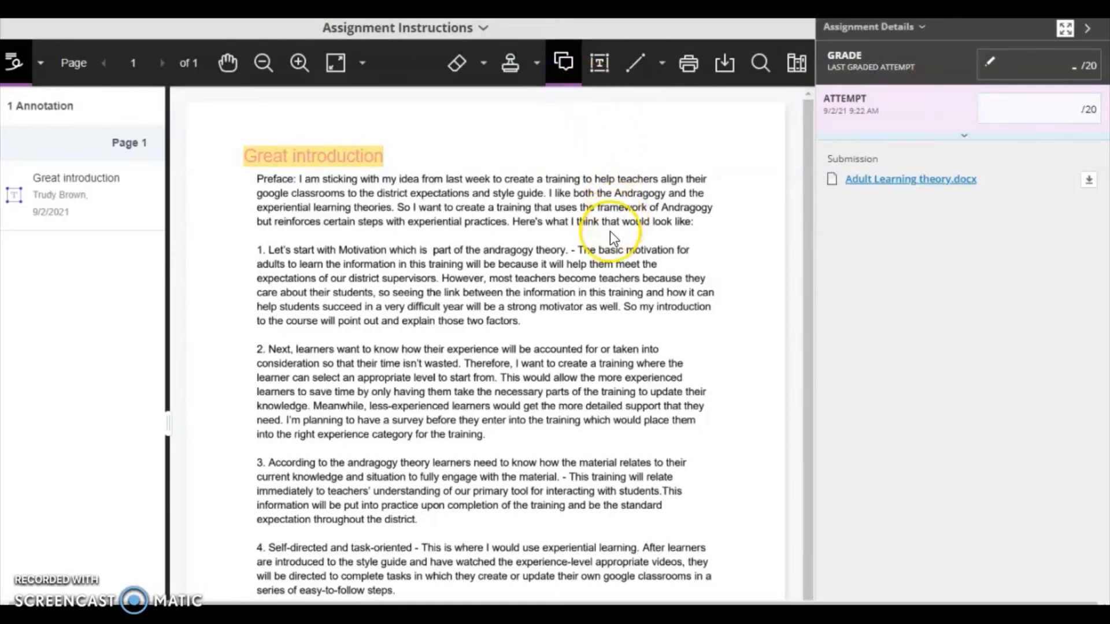
left_click(722, 308)
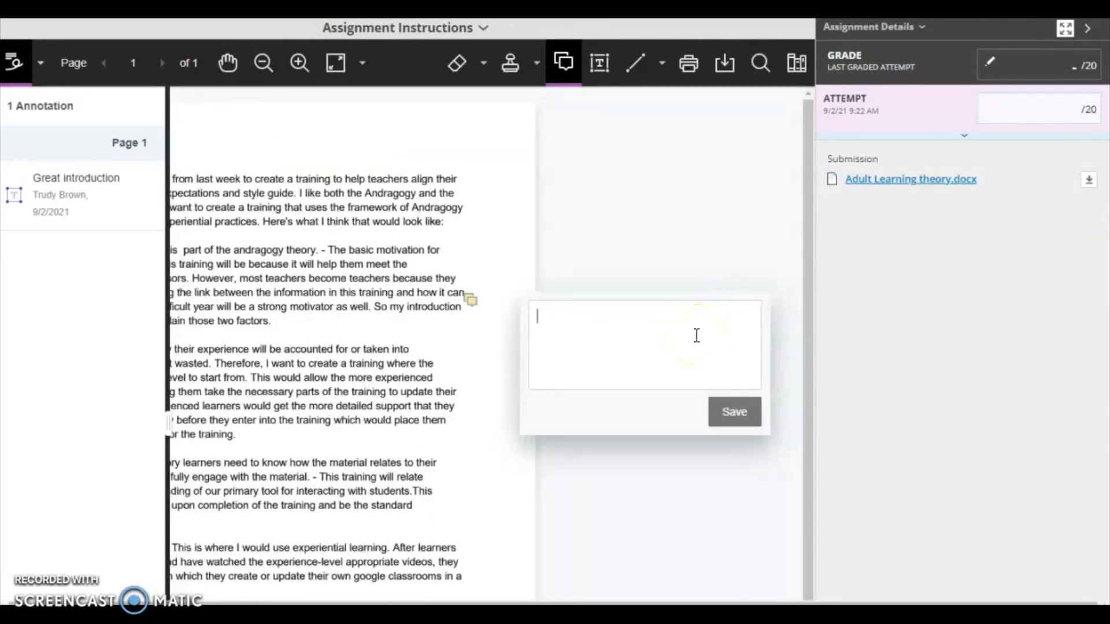
type("This par")
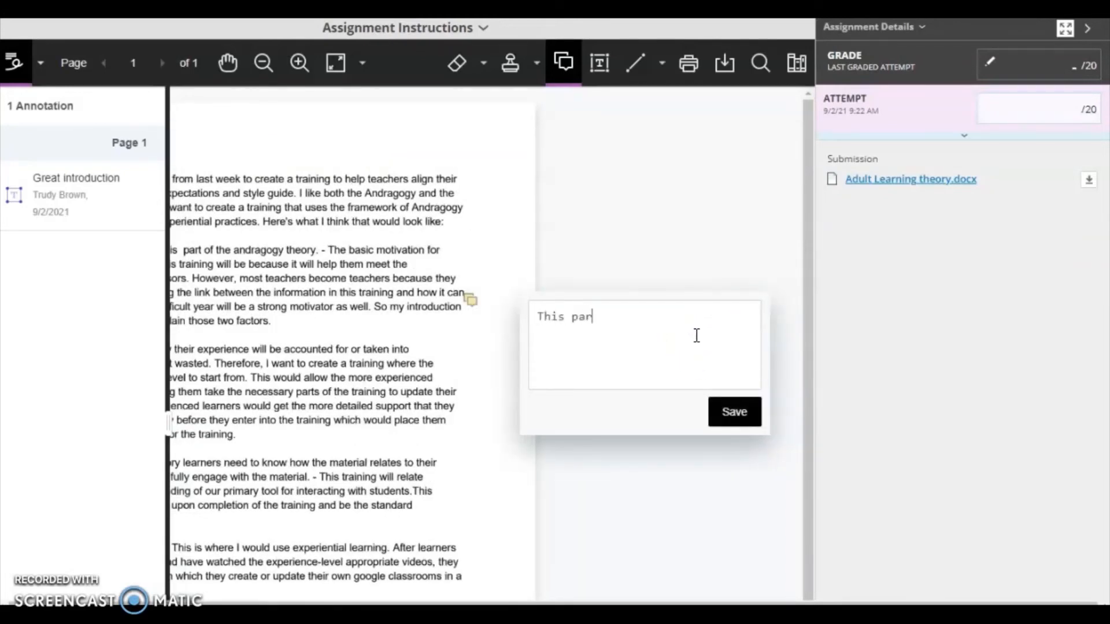
type("agraph eneeds work ")
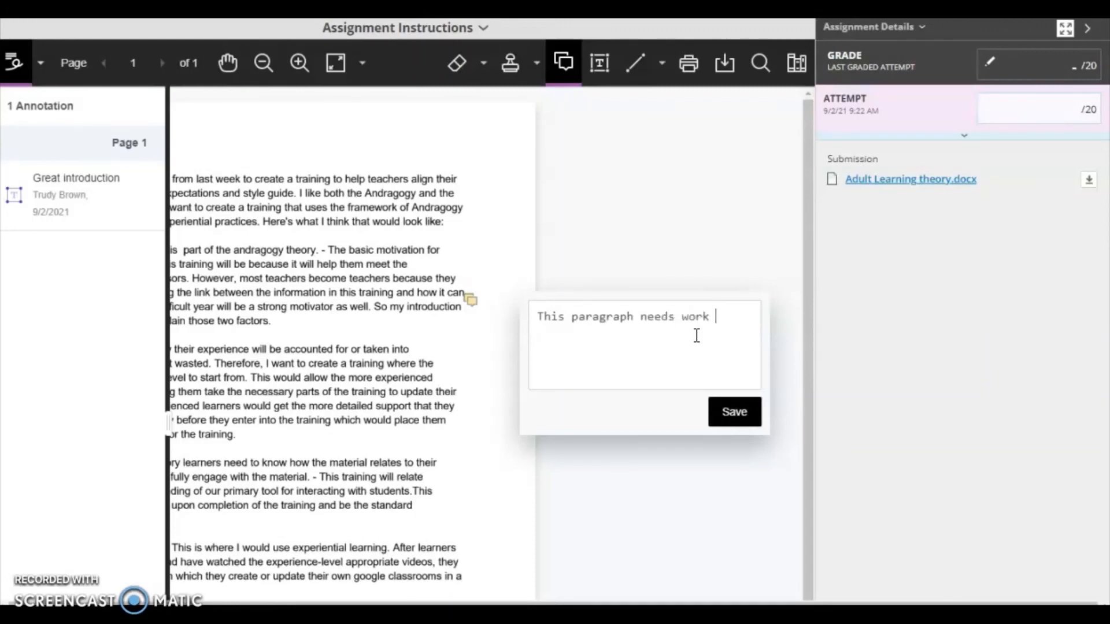
type("on organization")
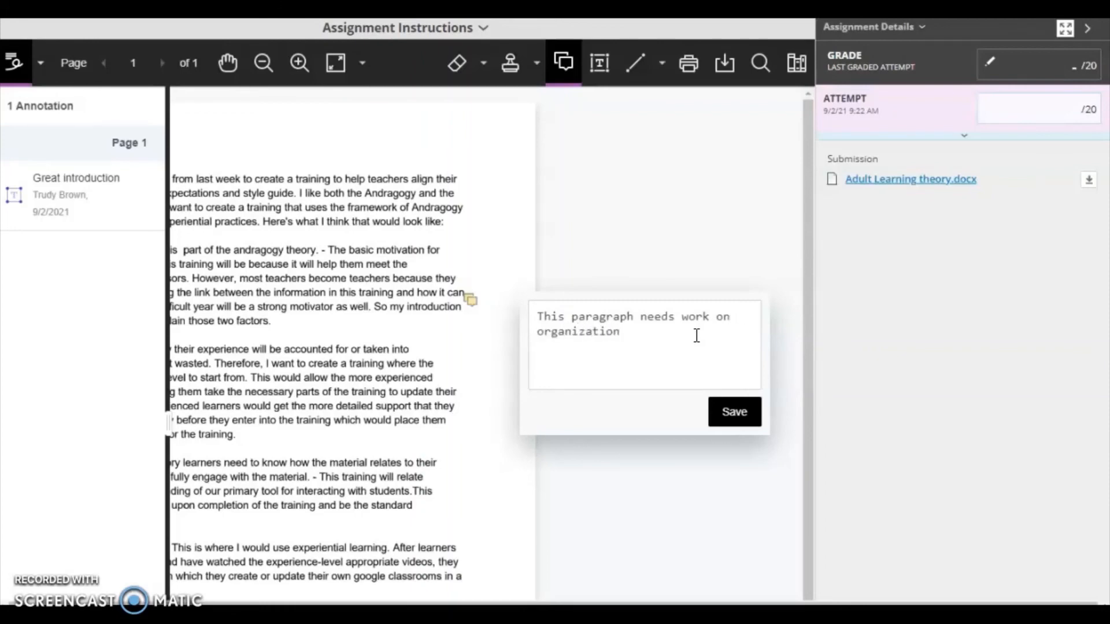
left_click(731, 411)
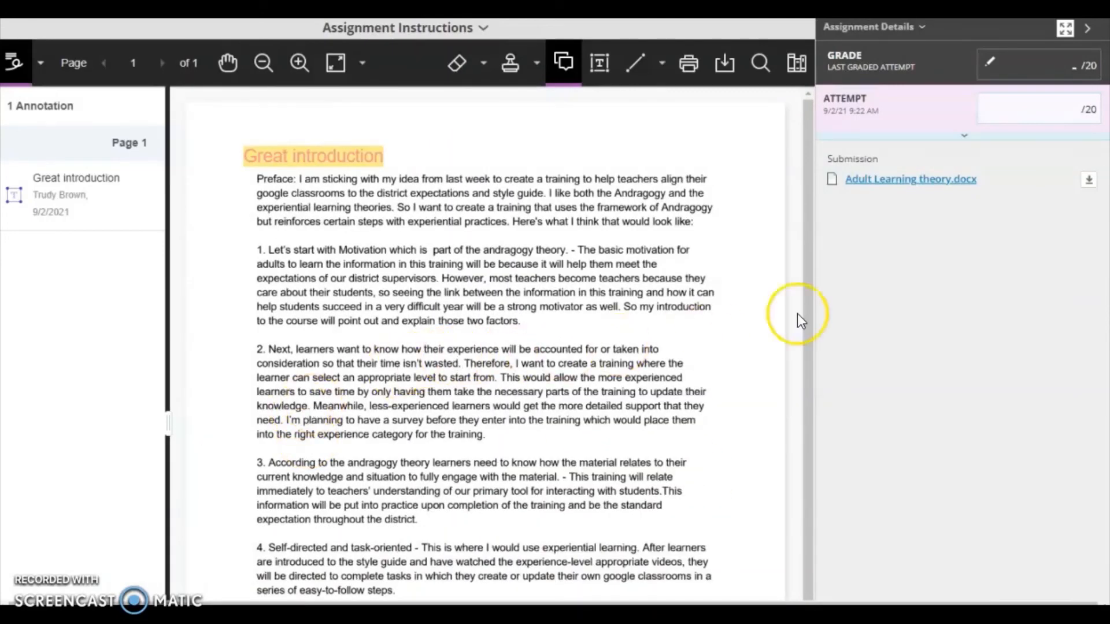
Step: Expand the attempt details and enter the learner feedback "Next time, add a stronger conclusion"
left_click(965, 140)
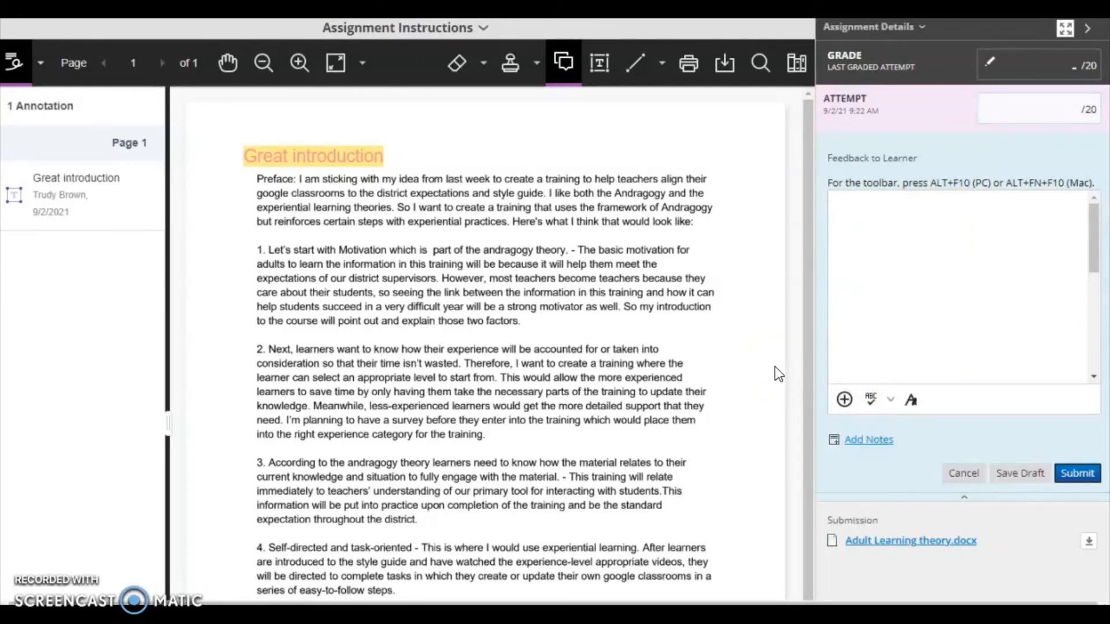
left_click(860, 289)
left_click(849, 255)
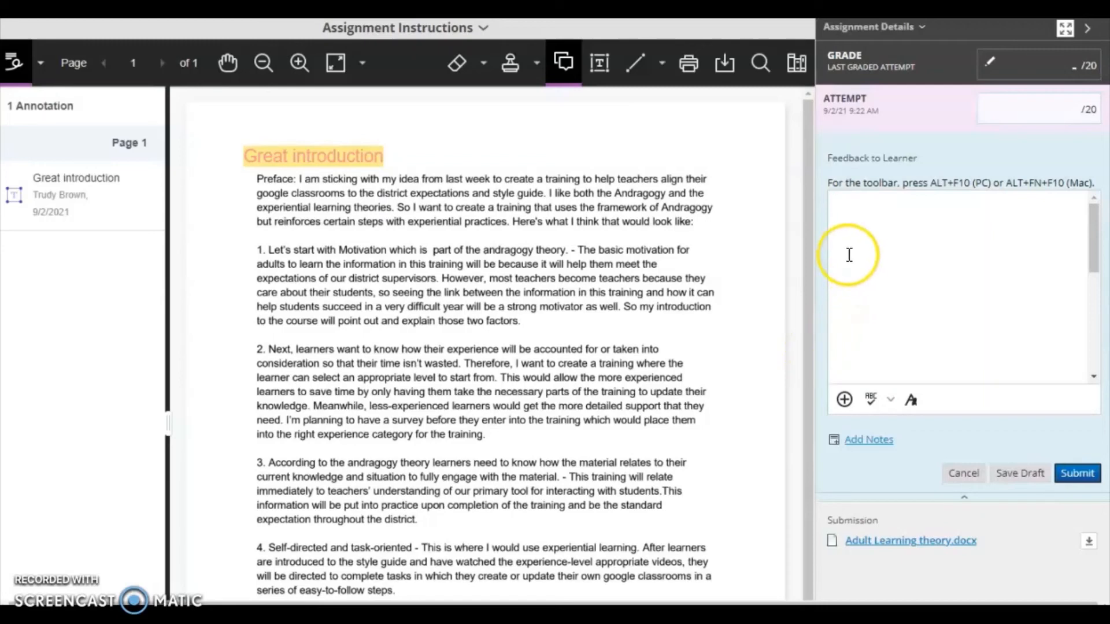
type("Next")
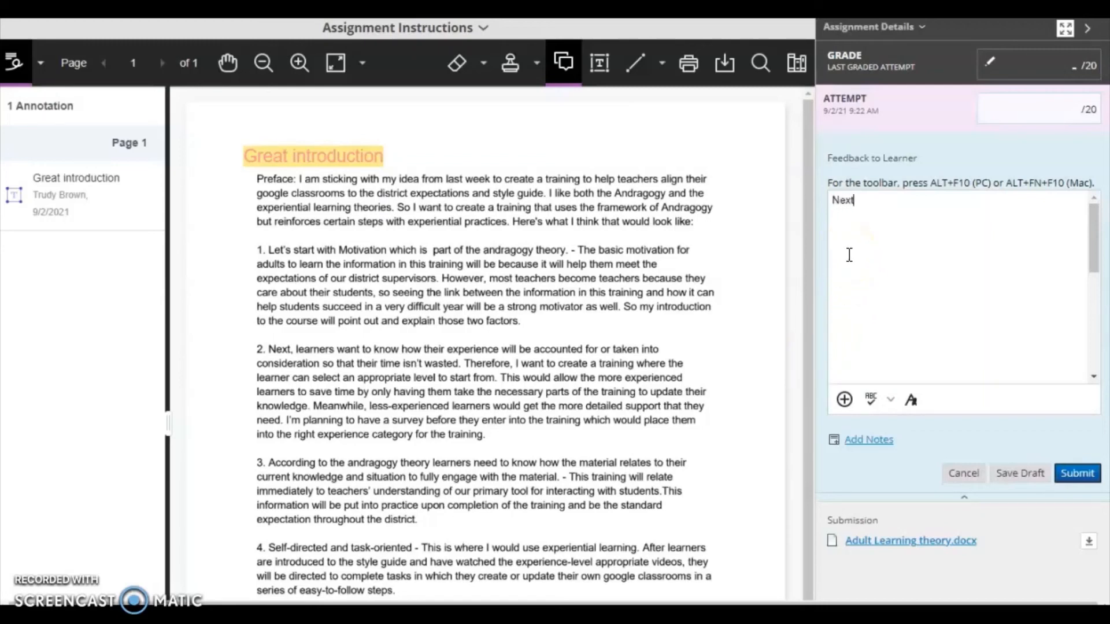
type(" time, add a stronger")
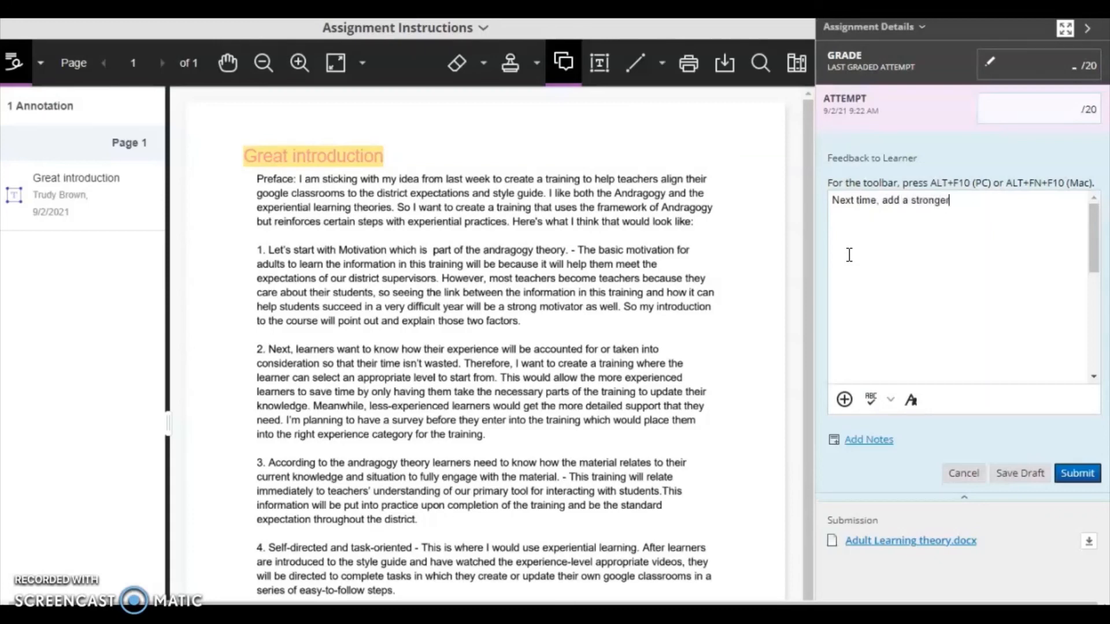
type(" conclusion")
Step: Review the content types that can be inserted into the learner feedback without adding any
left_click(844, 400)
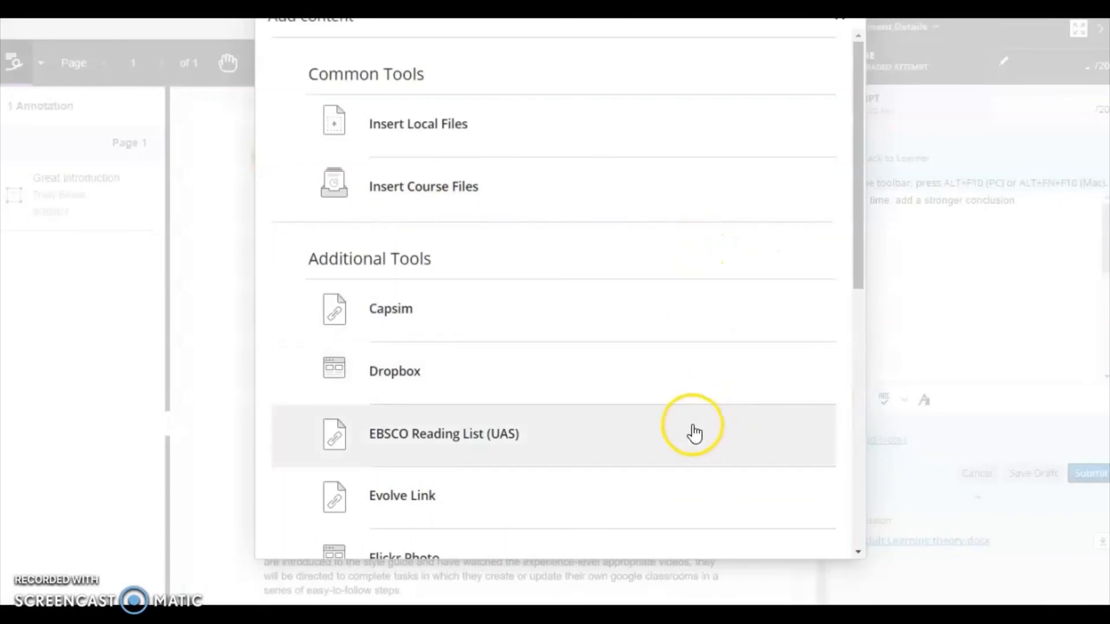
scroll(703, 431, "down", 5)
scroll(703, 431, "up", 5)
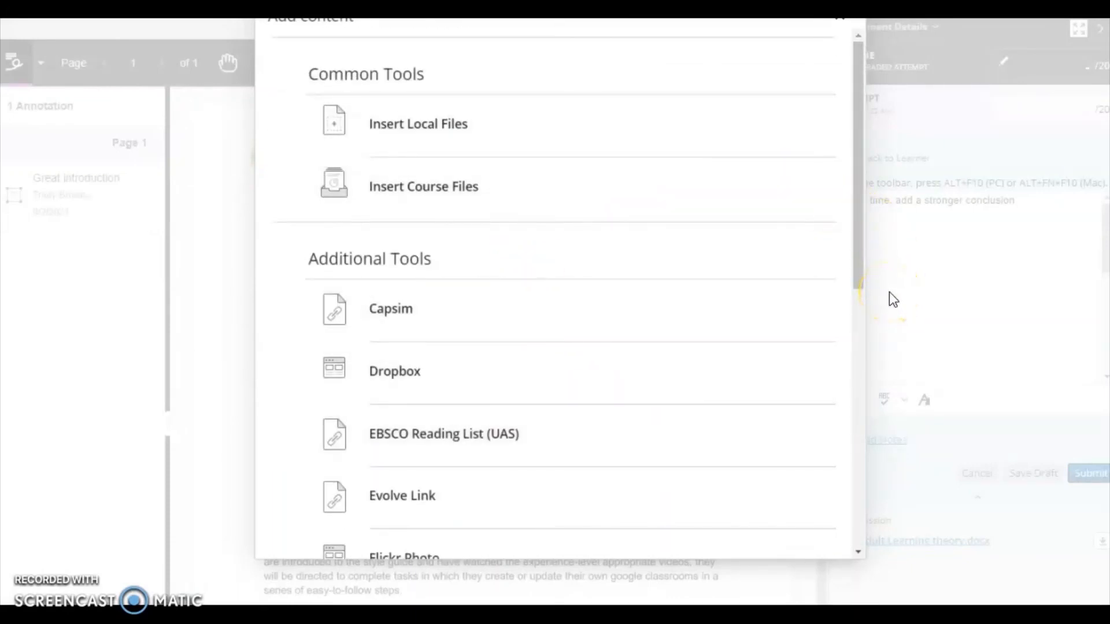
left_click(838, 24)
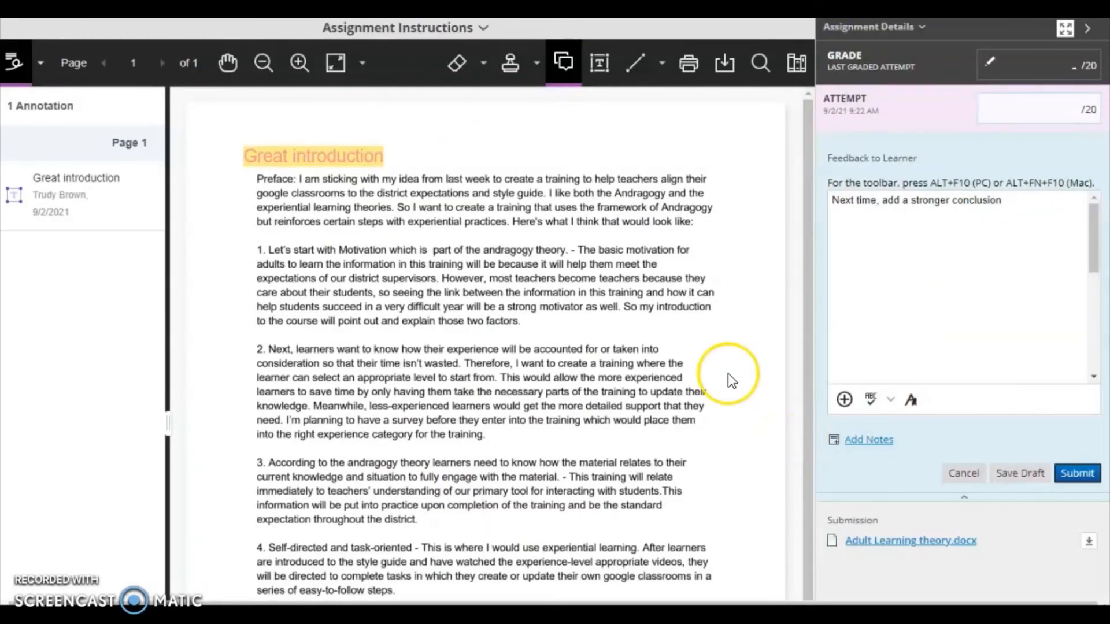
Step: Give the attempt a grade of 20 and submit it
left_click(1061, 113)
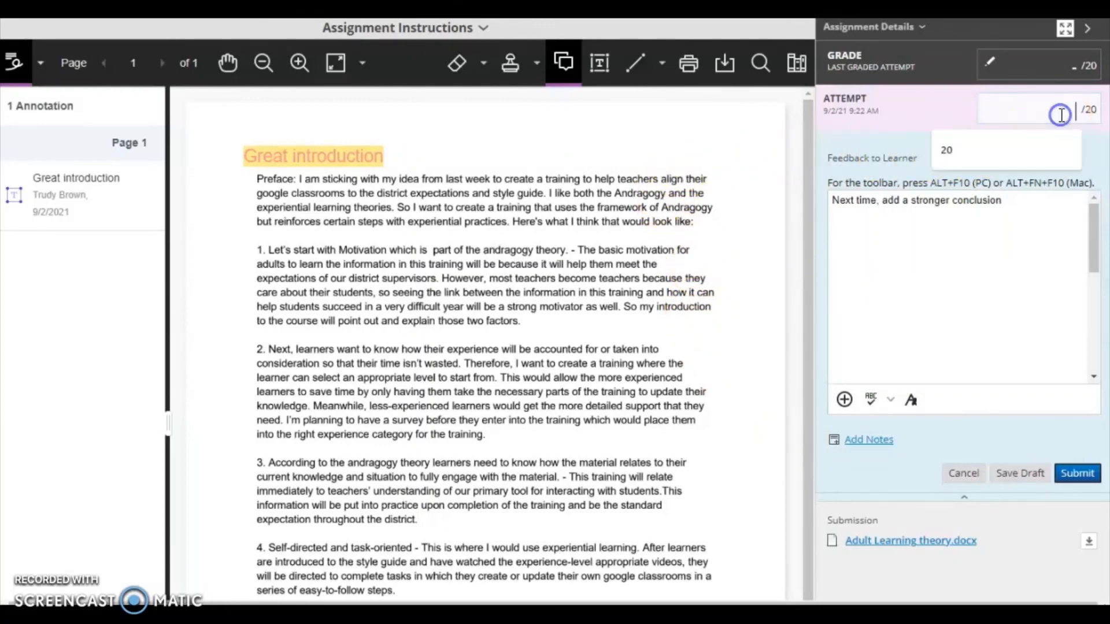
left_click(965, 157)
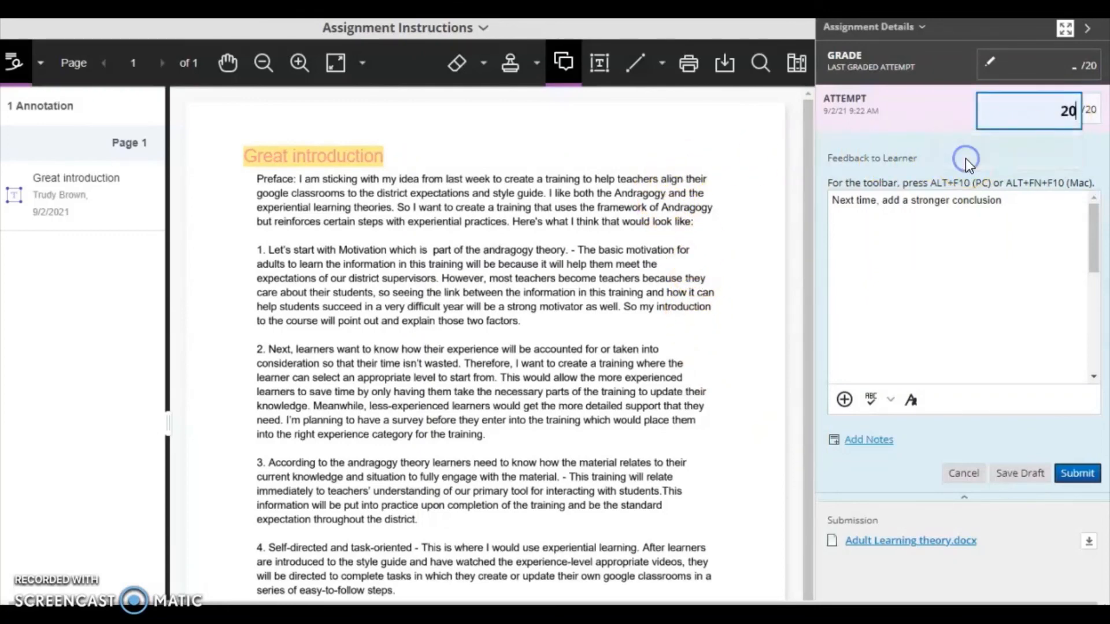
left_click(1075, 478)
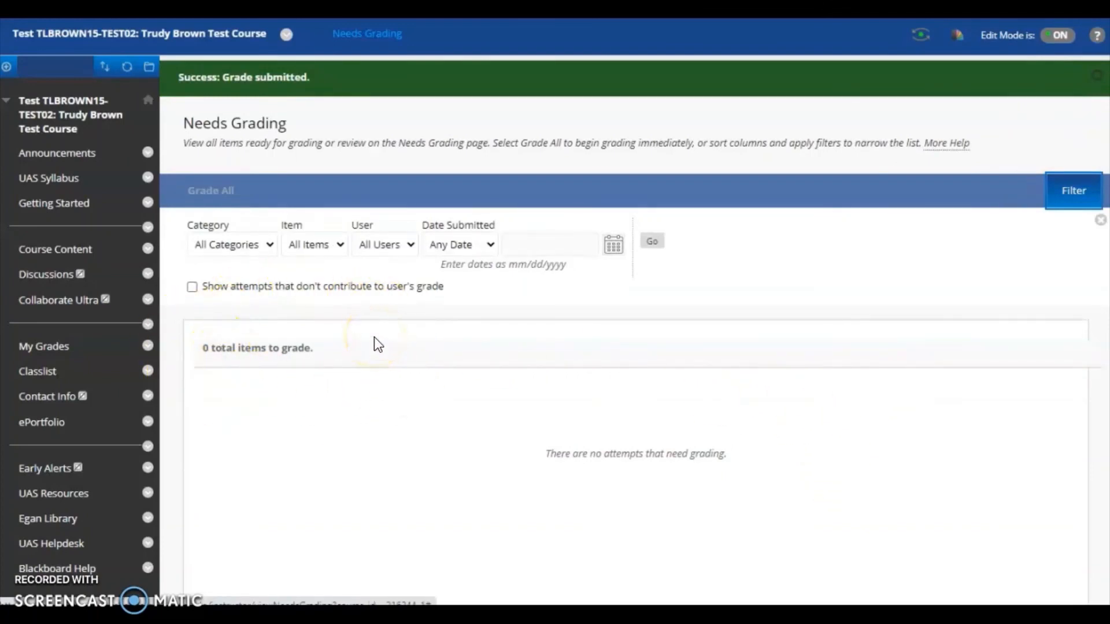
Step: Open the Full Grade Center and check the Adult Learning Theories column for the submitted grade
scroll(104, 515, "down", 5)
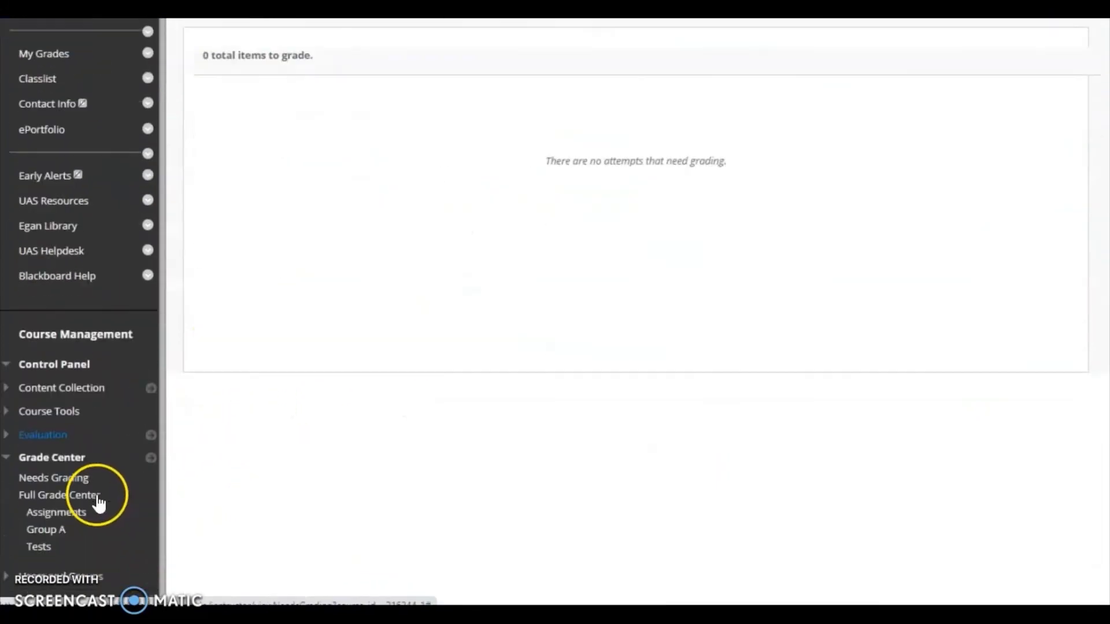
scroll(98, 503, "down", 1)
left_click(52, 453)
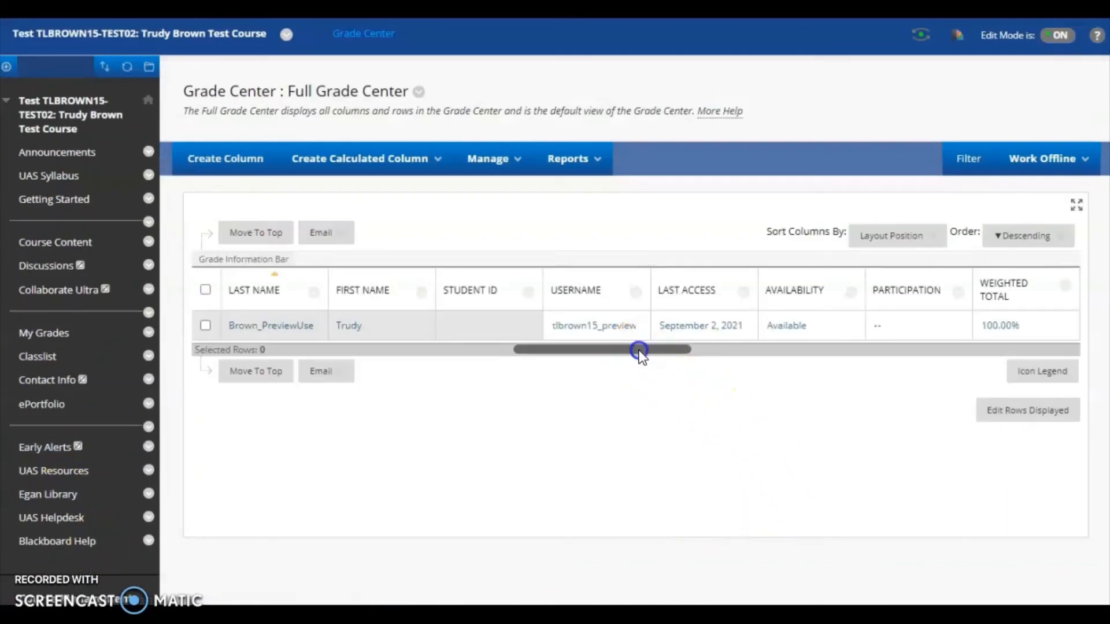
left_click_drag(639, 350, 1065, 366)
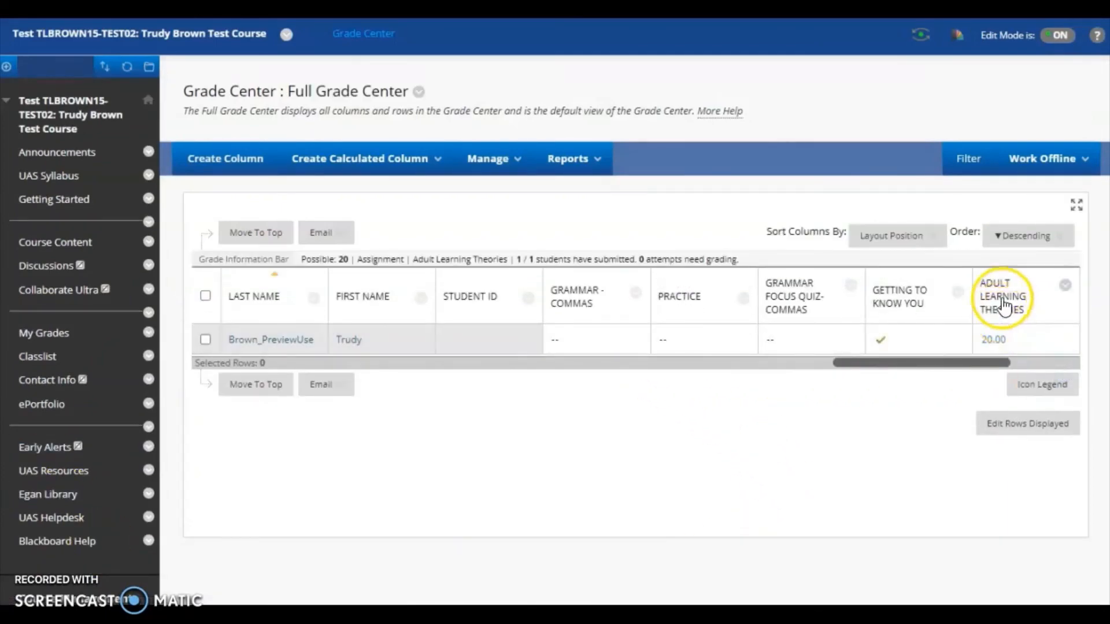